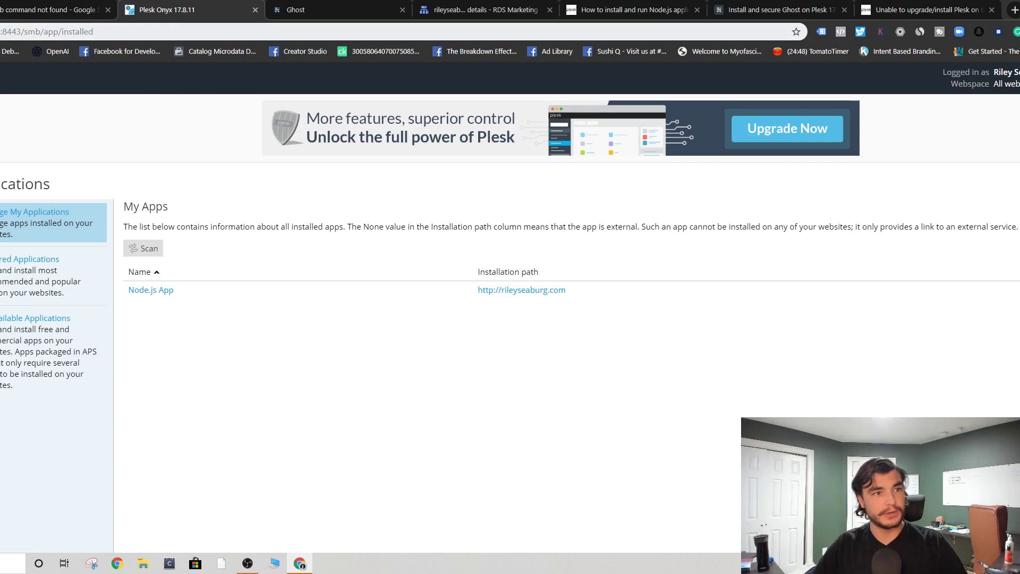
- Open the website of the installed Node.js app in a new tab, check that it loads, and return to Plesk
click(80, 32)
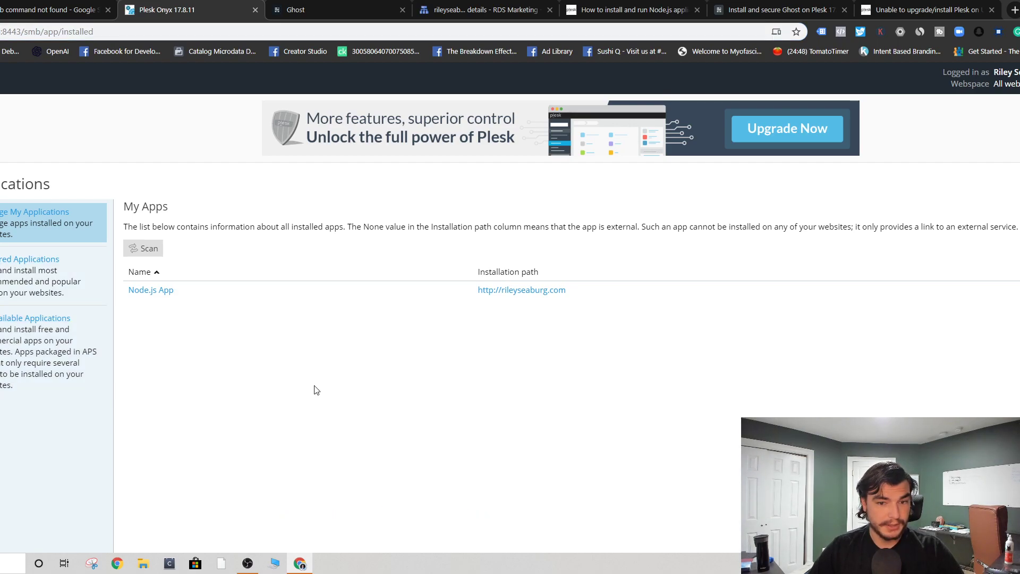
click(542, 291)
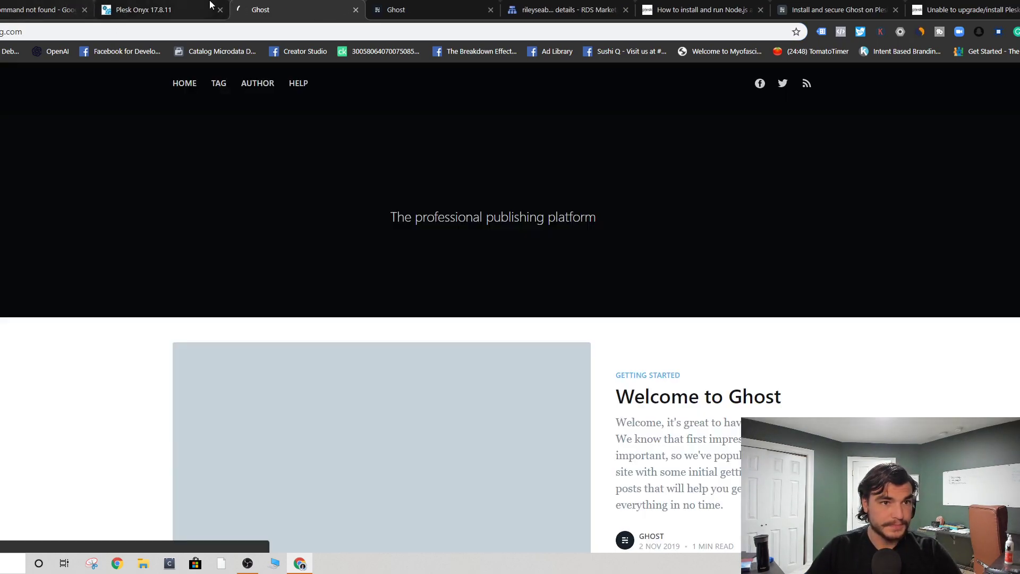
key(ctrl+shift+Tab)
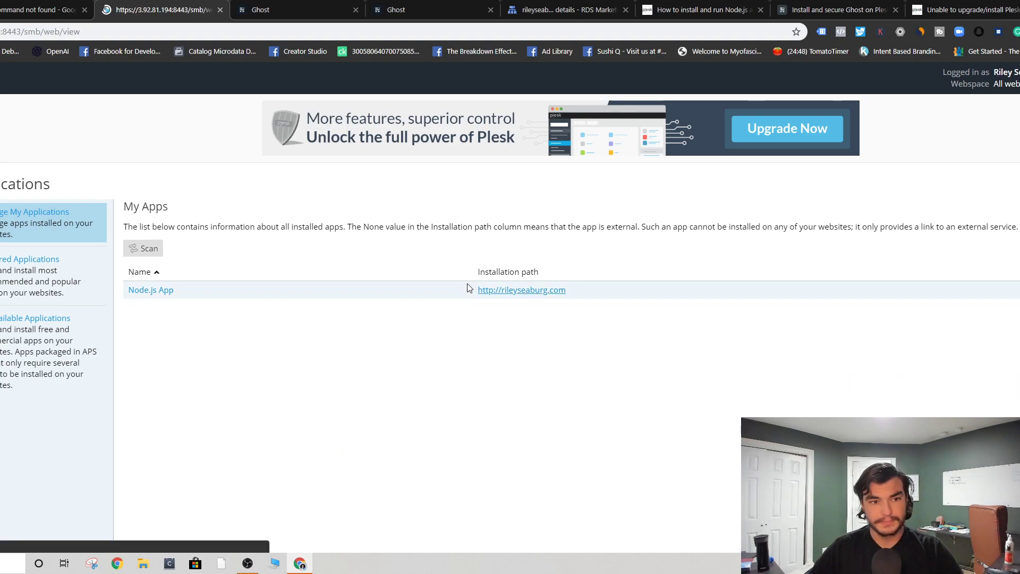
- Install a Let's Encrypt SSL/TLS certificate for the domain, including the www subdomain and webmail
scroll(378, 388, down, 5)
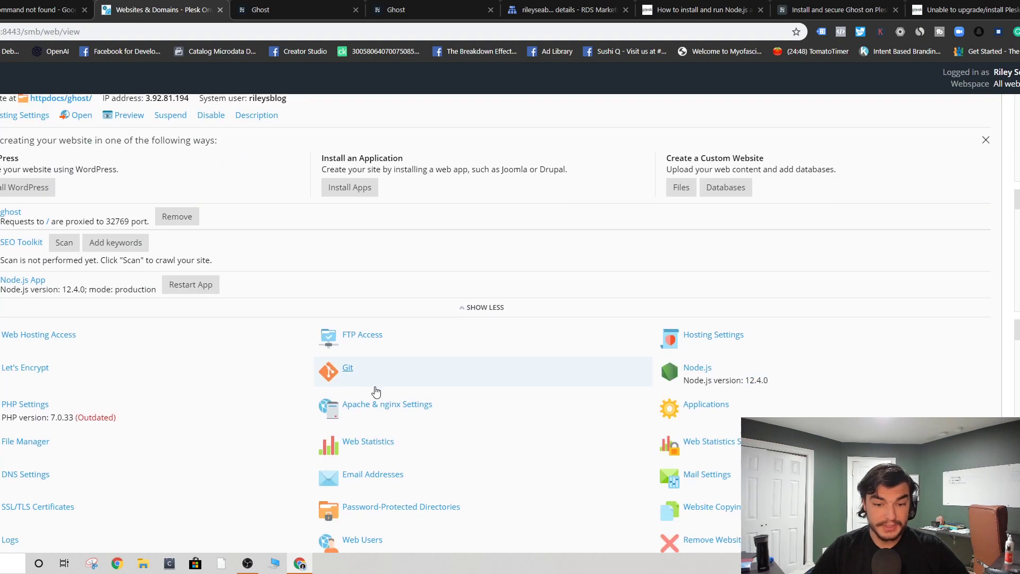
scroll(376, 389, down, 2)
scroll(375, 388, up, 2)
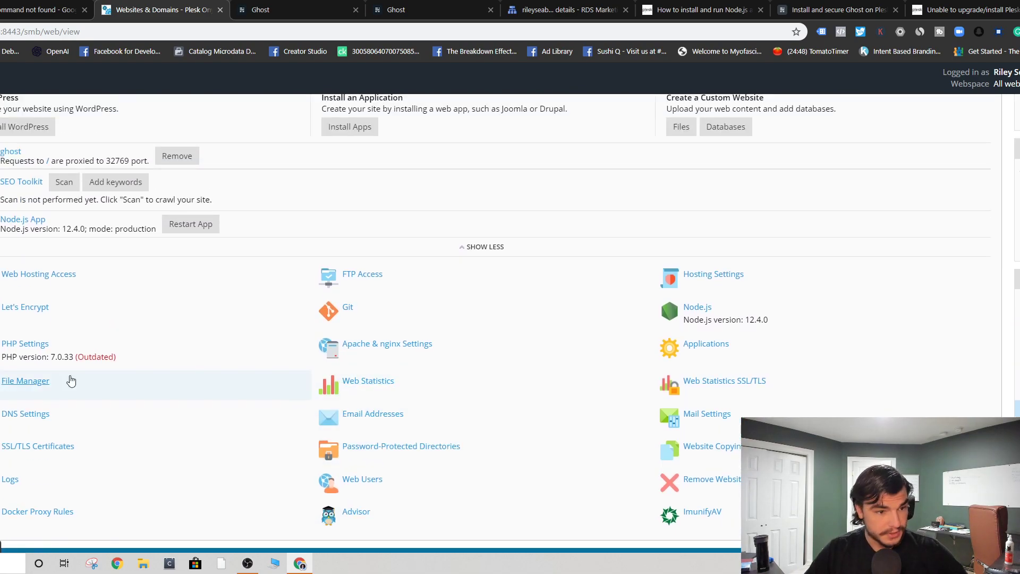
click(11, 305)
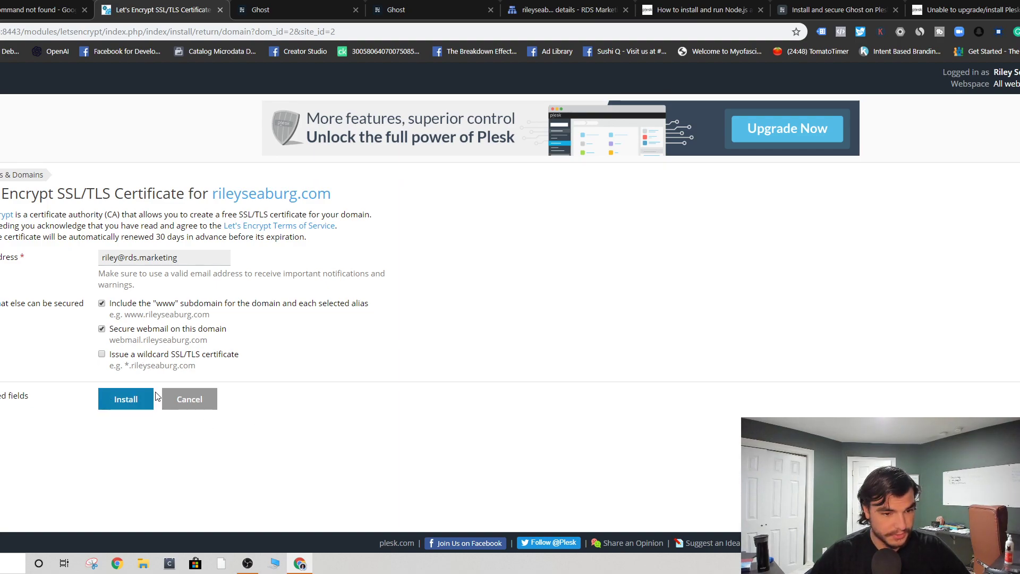
click(106, 405)
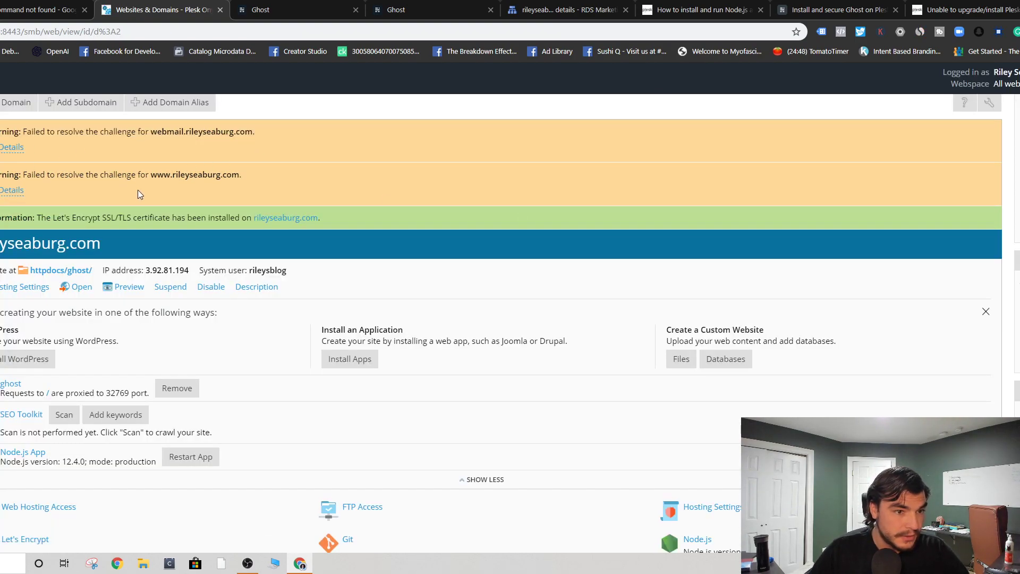
- Open the website from the certificate notice, inspect its connection security information, and return to Plesk
scroll(138, 190, up, 3)
click(257, 341)
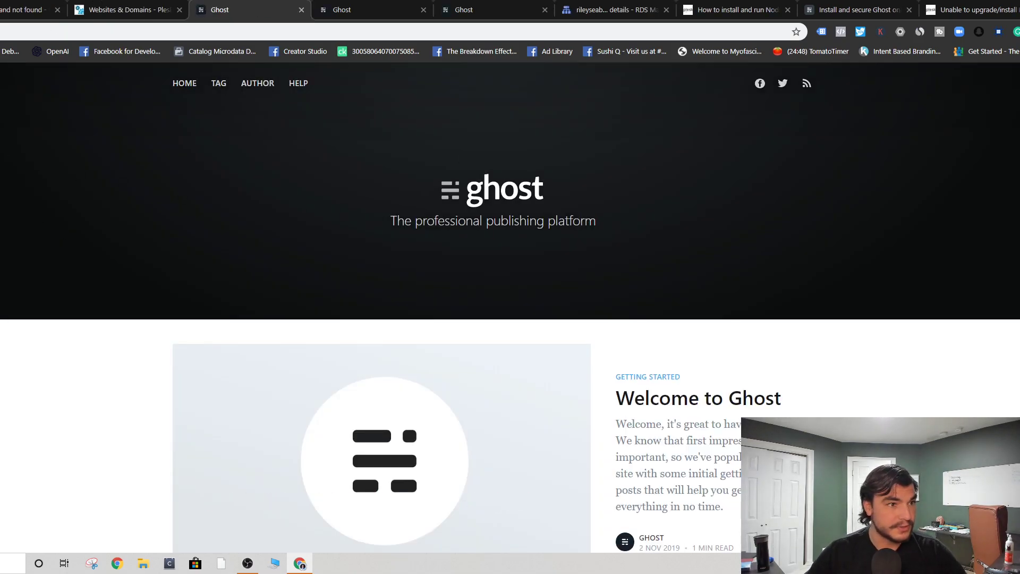
click(1, 32)
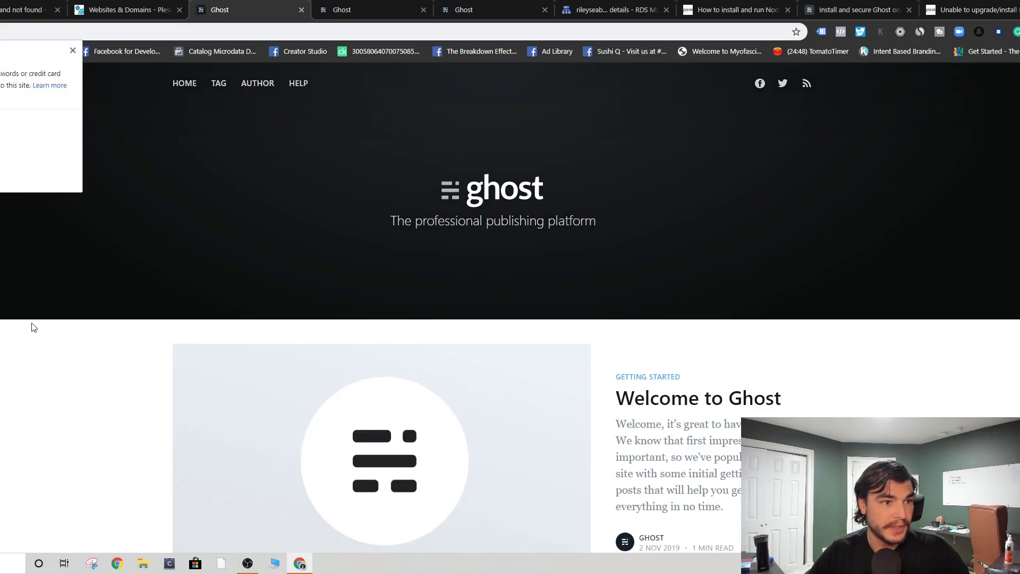
click(118, 6)
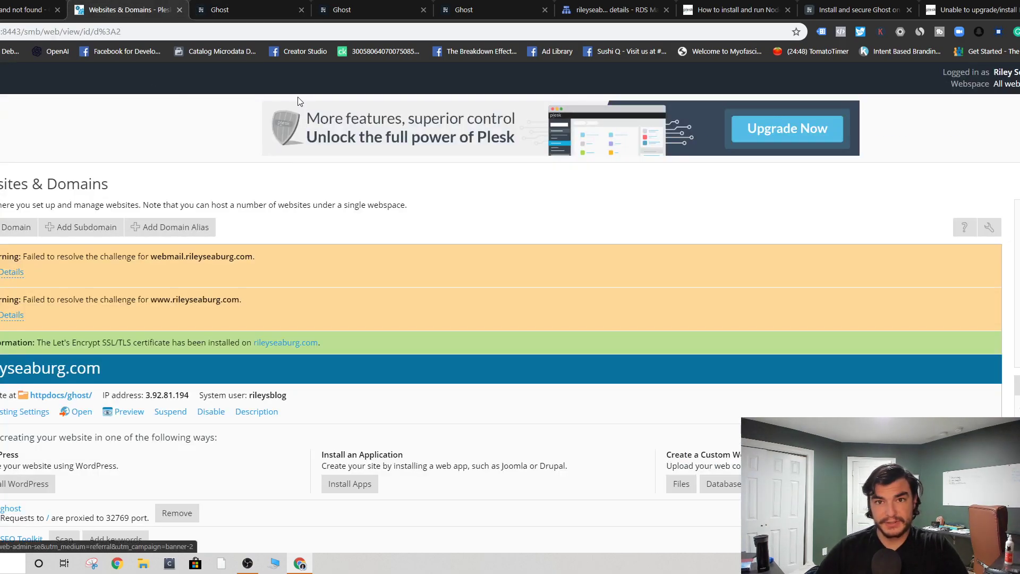
- Look at the domain's Cloud DNS records and expand the details of the webmail and www challenge warnings in Plesk
click(611, 10)
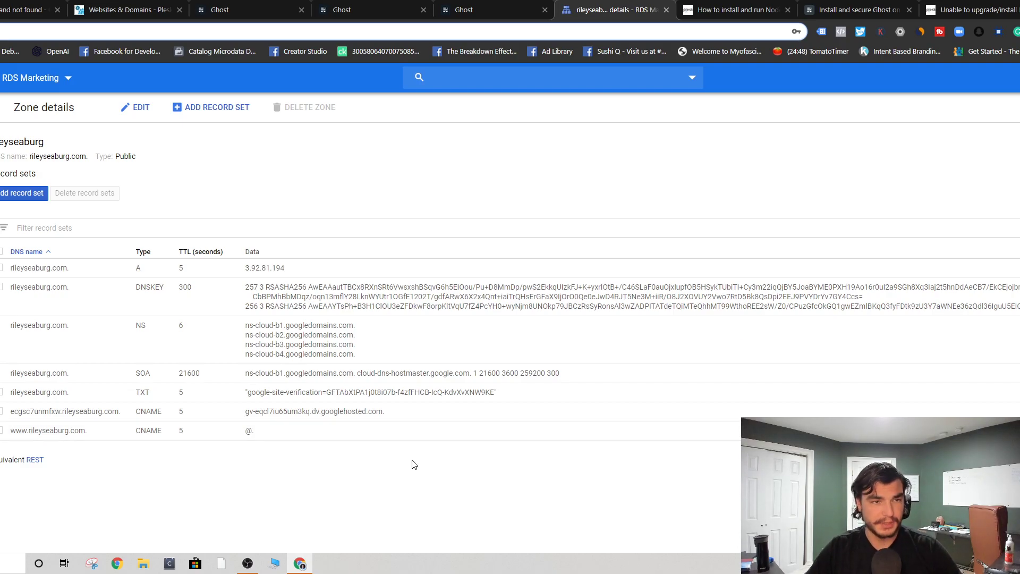
click(154, 9)
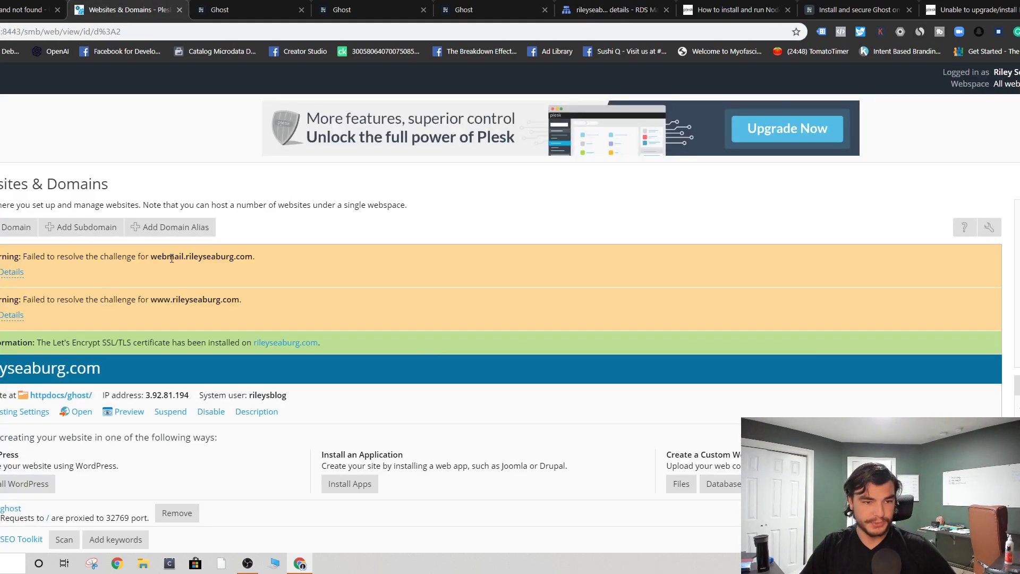
click(13, 272)
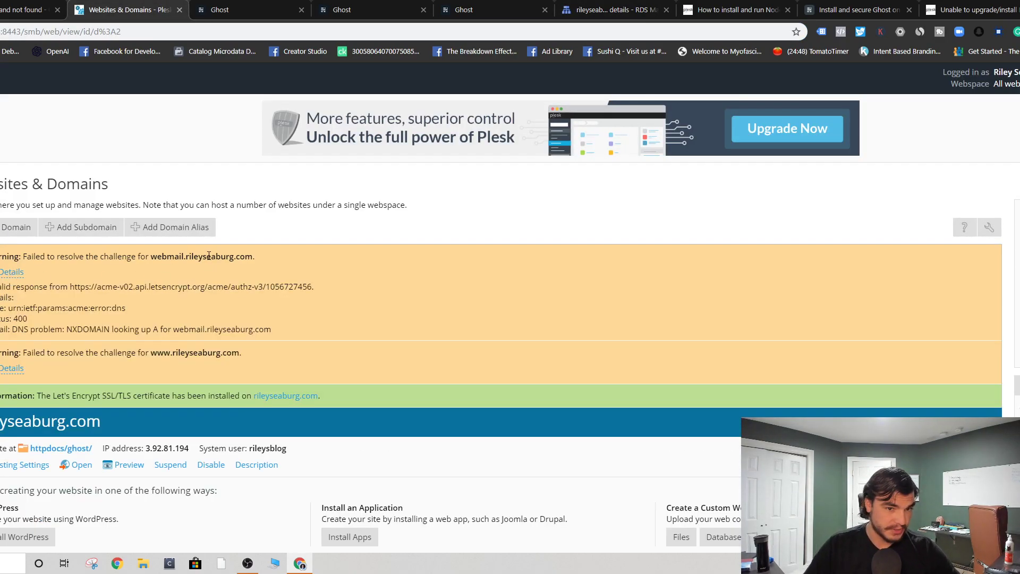
click(11, 368)
scroll(319, 342, down, 2)
scroll(318, 341, up, 2)
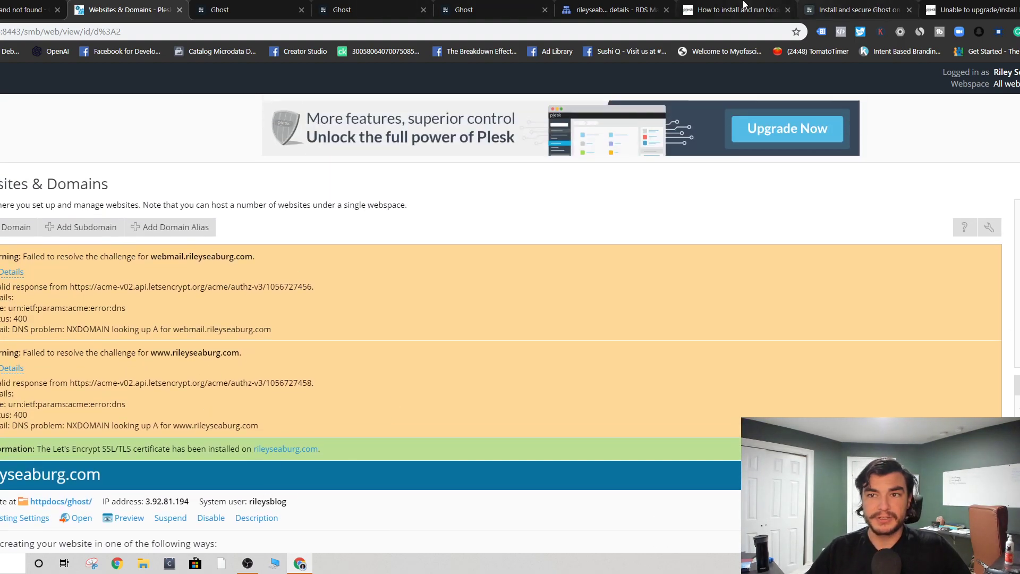
- Switch to the Google Cloud DNS zone, check the www CNAME record's canonical name, and save the record
click(611, 9)
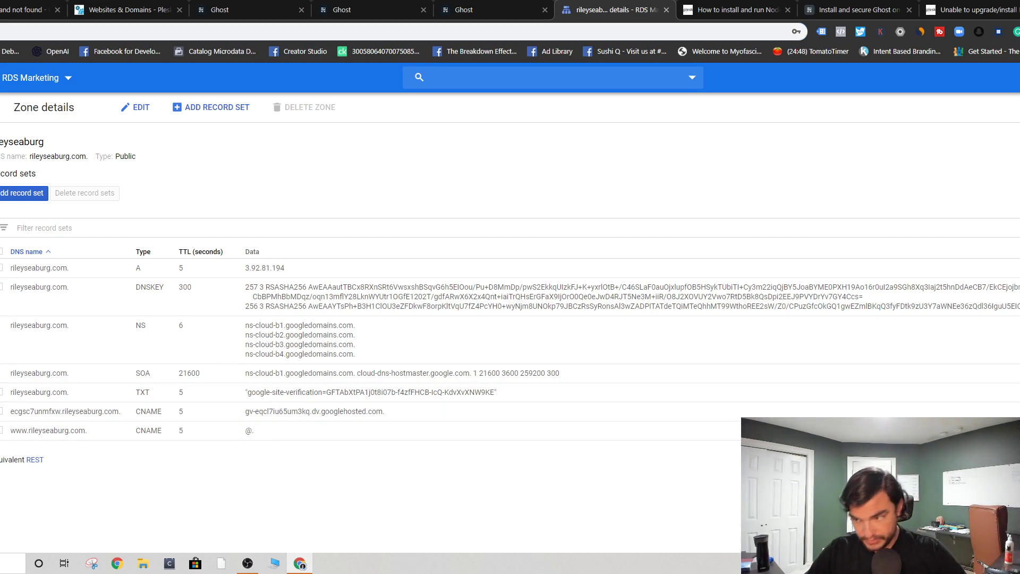
click(478, 430)
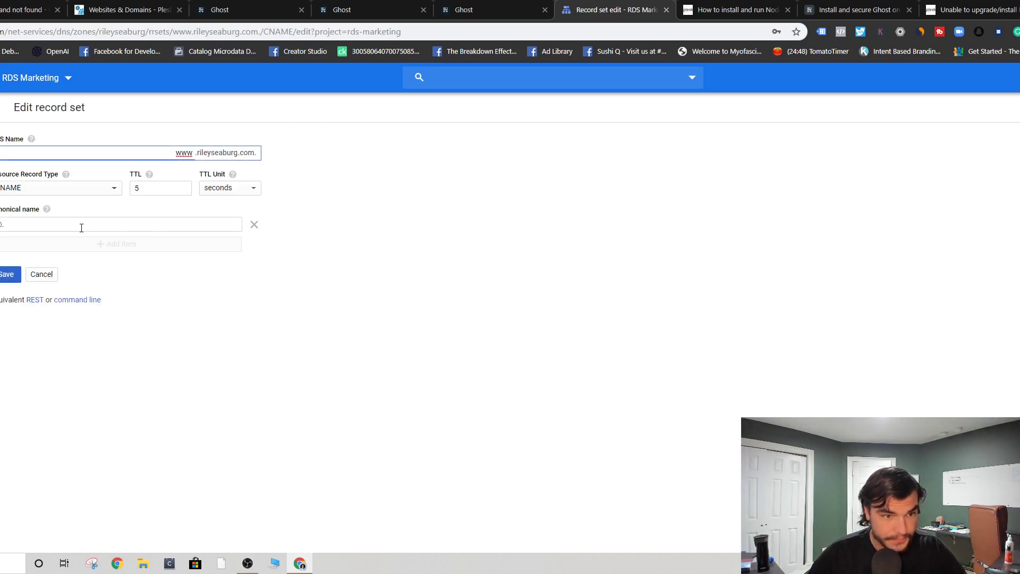
click(49, 224)
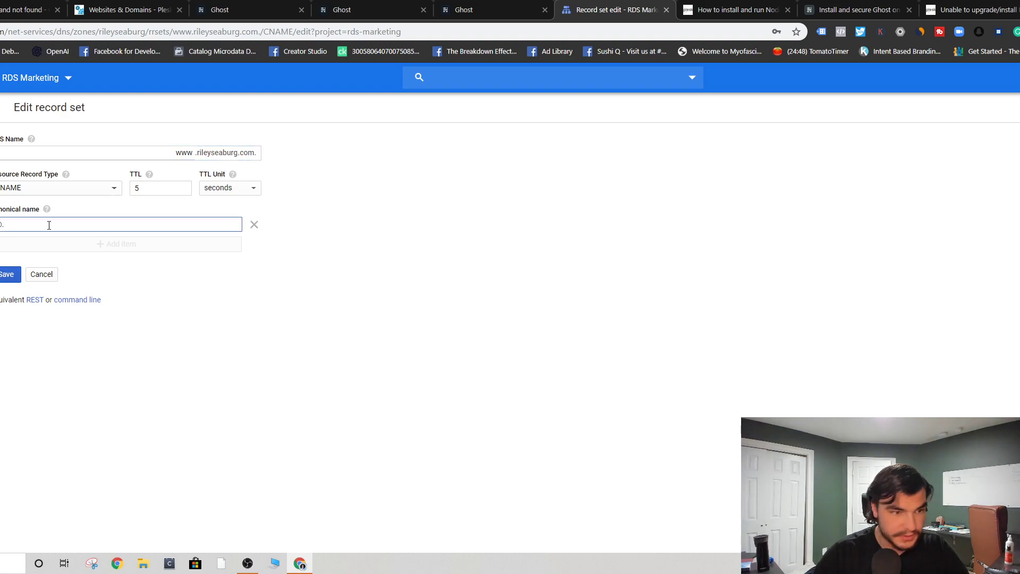
key(ctrl+shift+i)
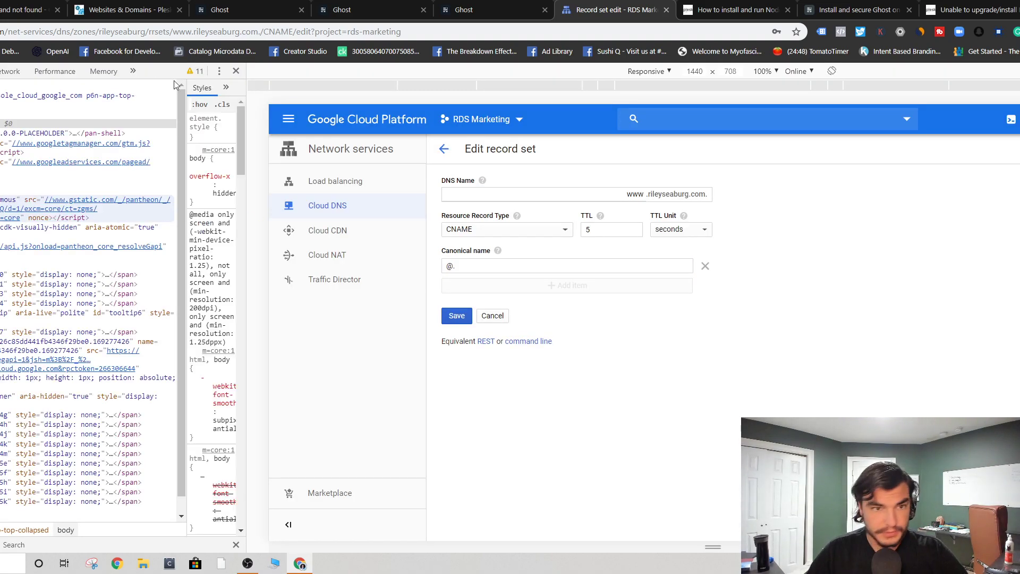
click(235, 71)
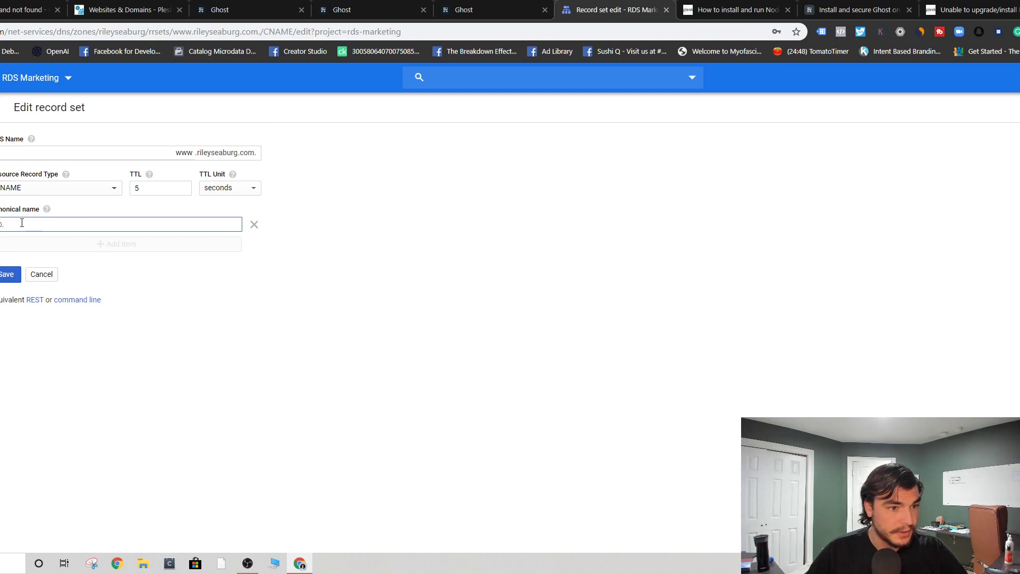
click(8, 274)
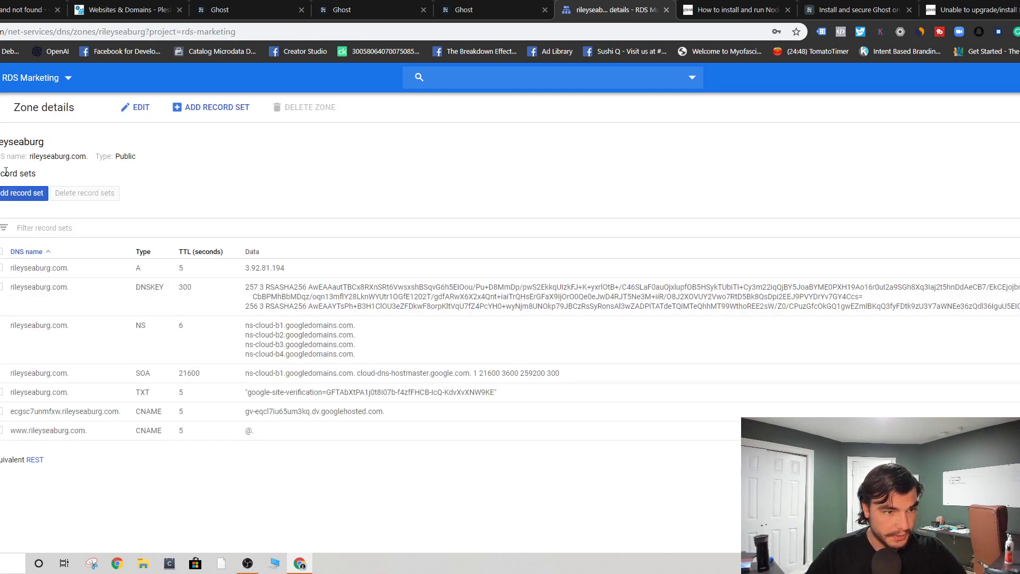
- Try to create a CNAME record set with a TTL of 5 seconds and webmail as the canonical name
click(34, 198)
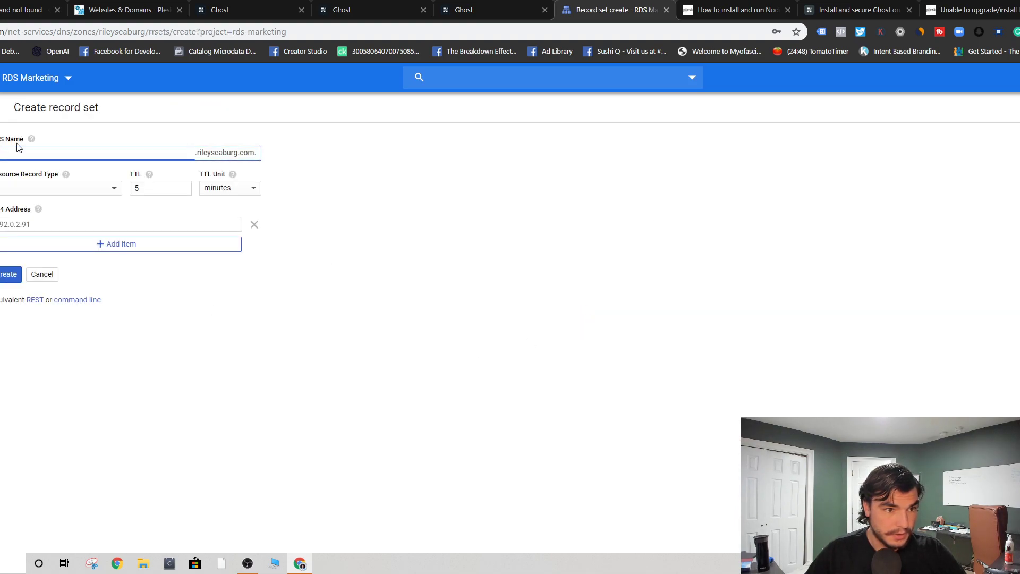
click(213, 189)
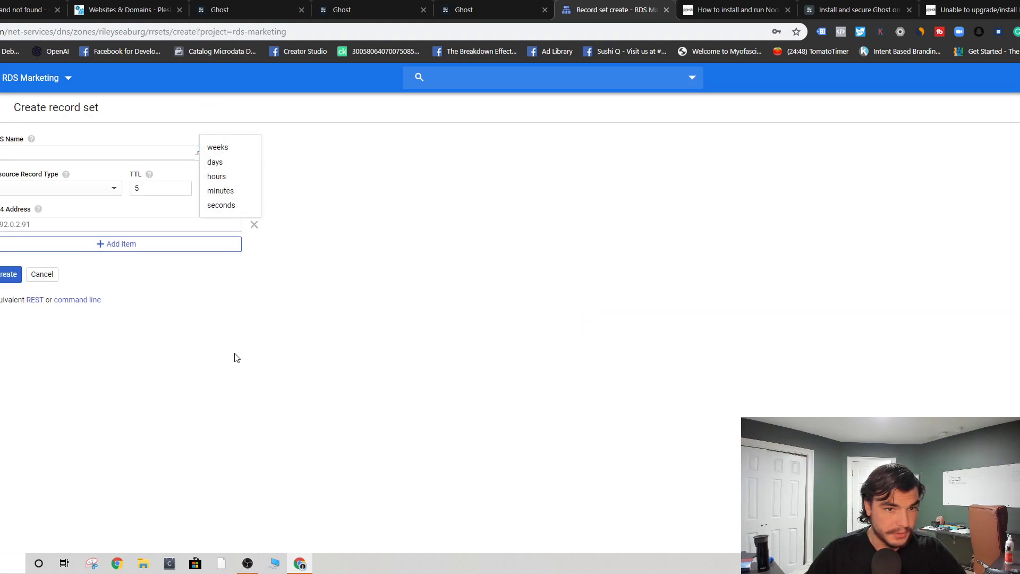
click(230, 213)
click(60, 183)
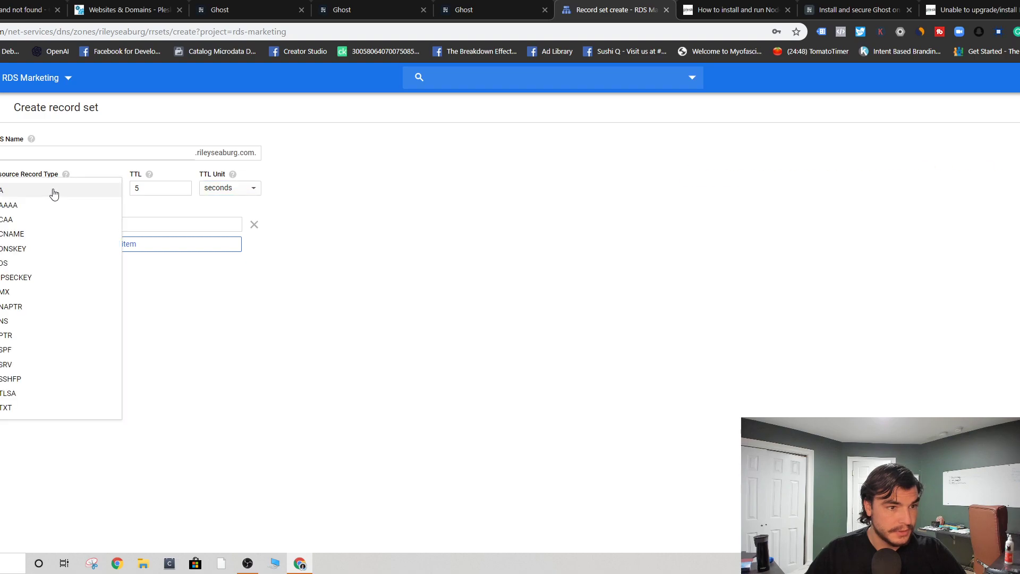
click(18, 231)
click(57, 224)
text(ebmail)
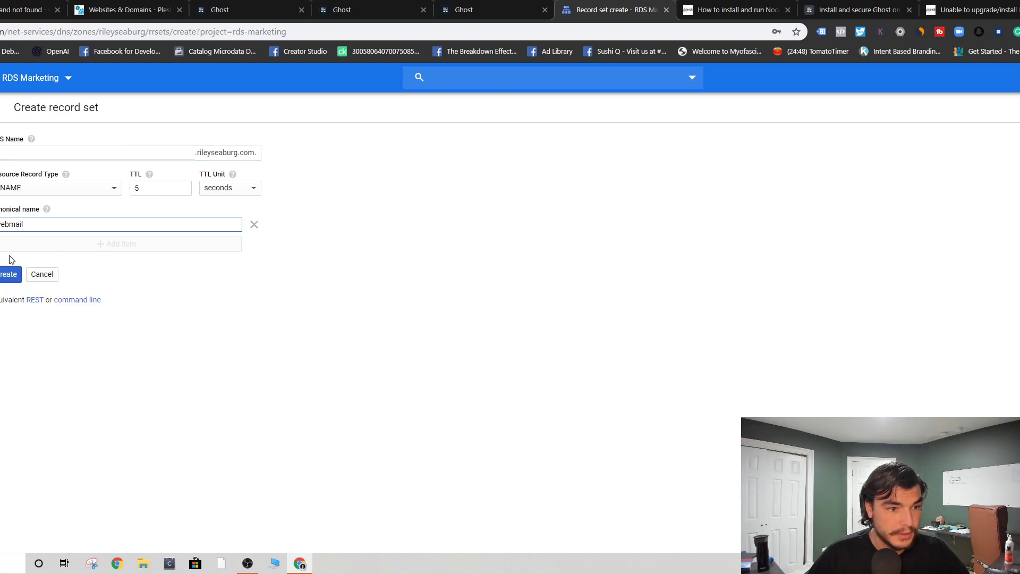
click(12, 275)
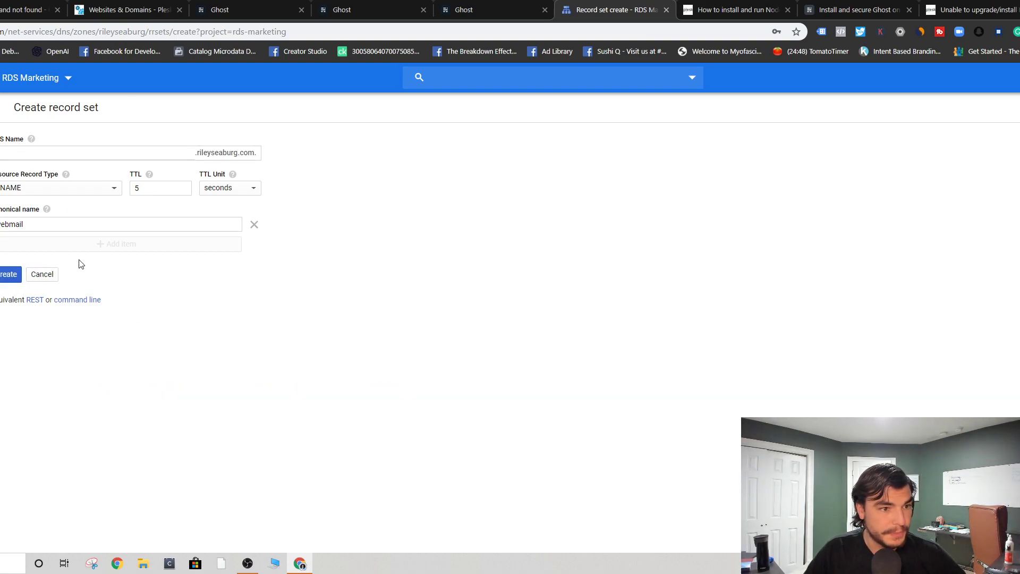
- Set the record's DNS name to webmail and its canonical name to @, and create the record set
double_click(53, 224)
key(ctrl+c)
click(73, 148)
key(ctrl+v)
double_click(55, 223)
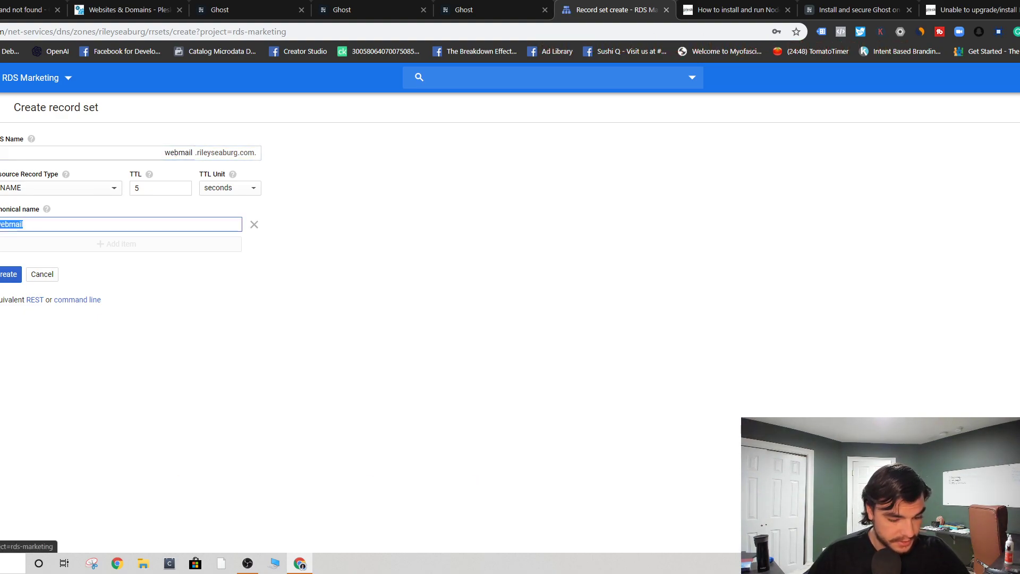
click(8, 275)
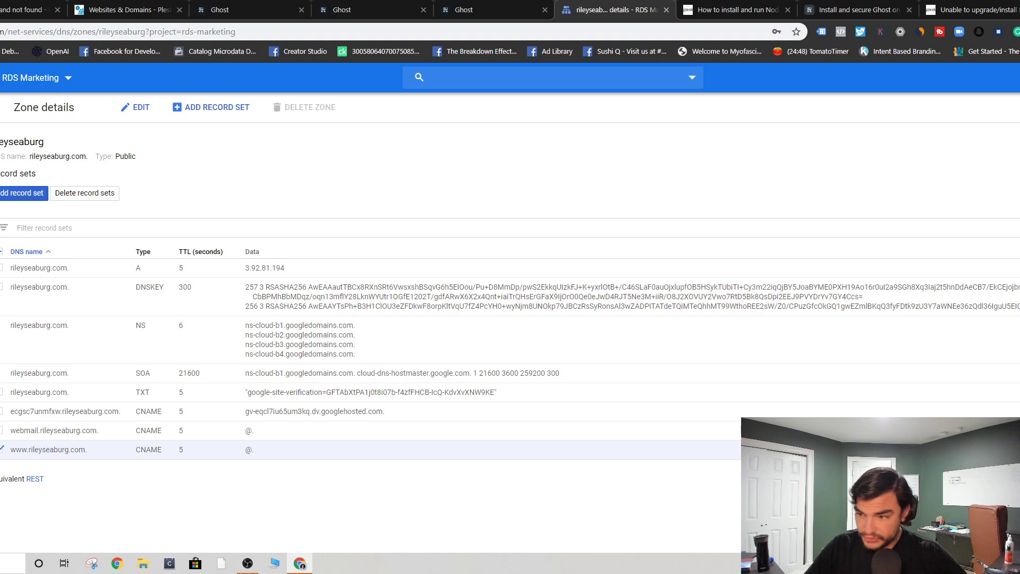
- Change the webmail CNAME record's canonical name to the site's root domain and save it
click(462, 430)
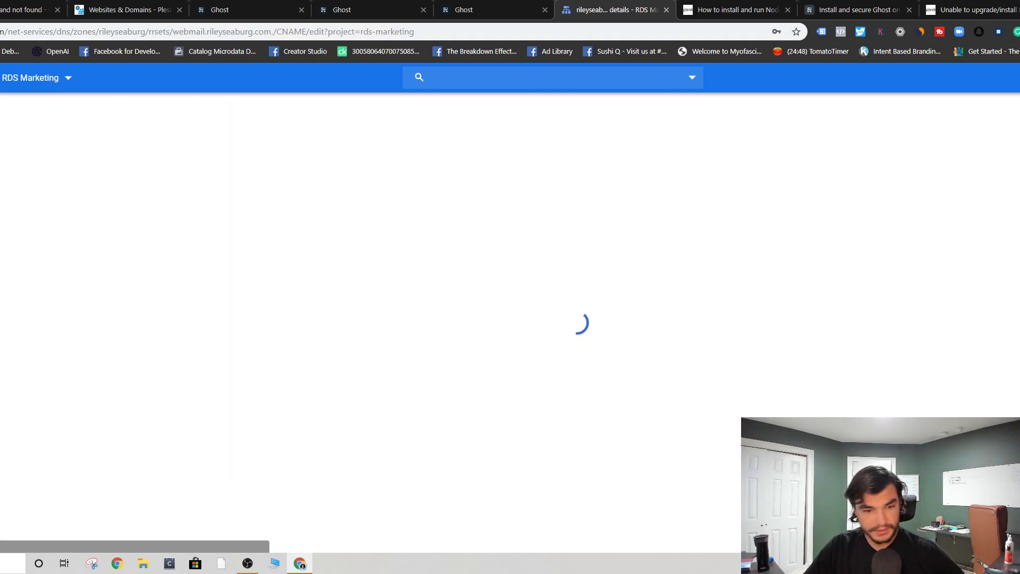
click(30, 226)
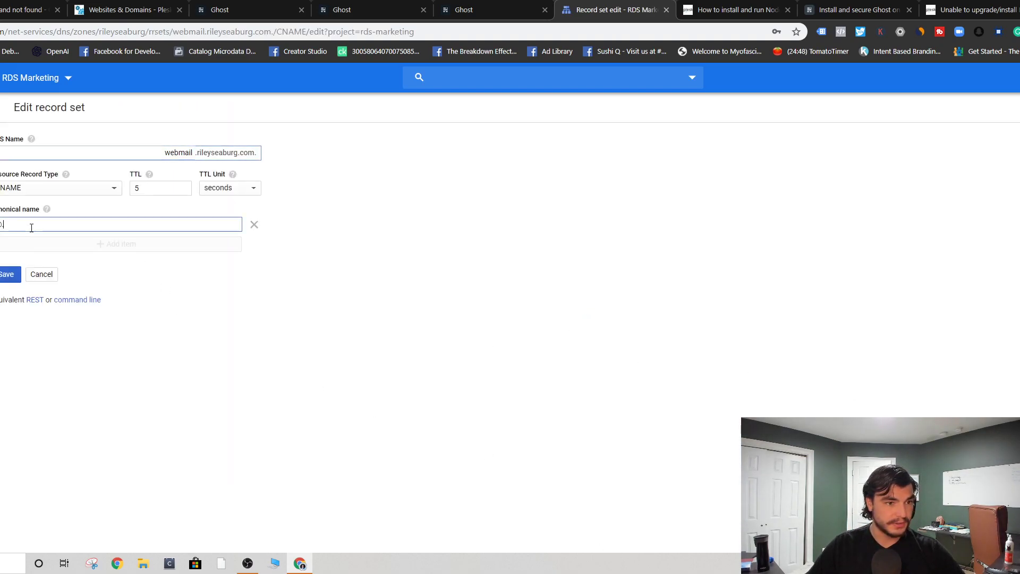
key(BackSpace)
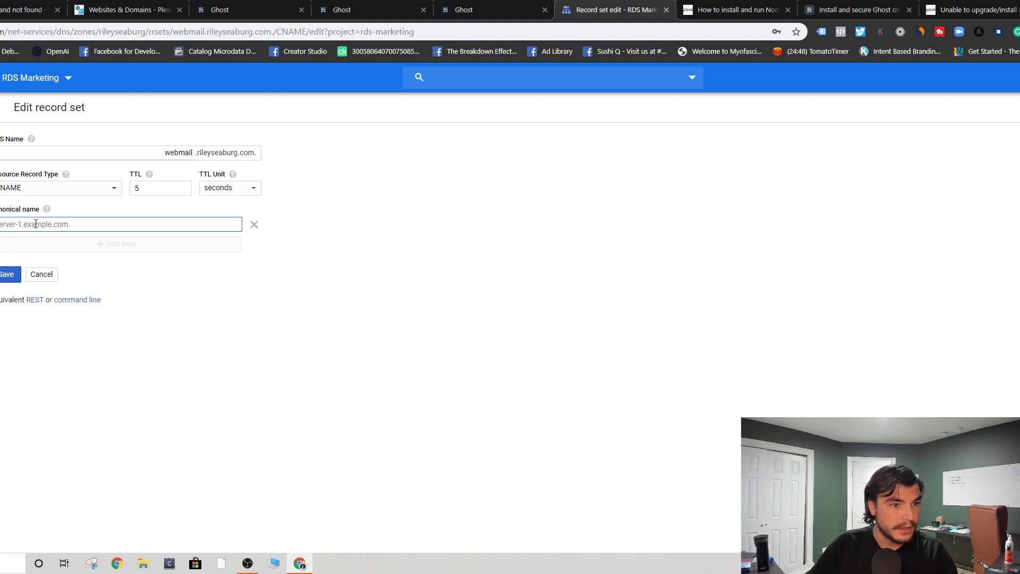
text(rileyseaburg)
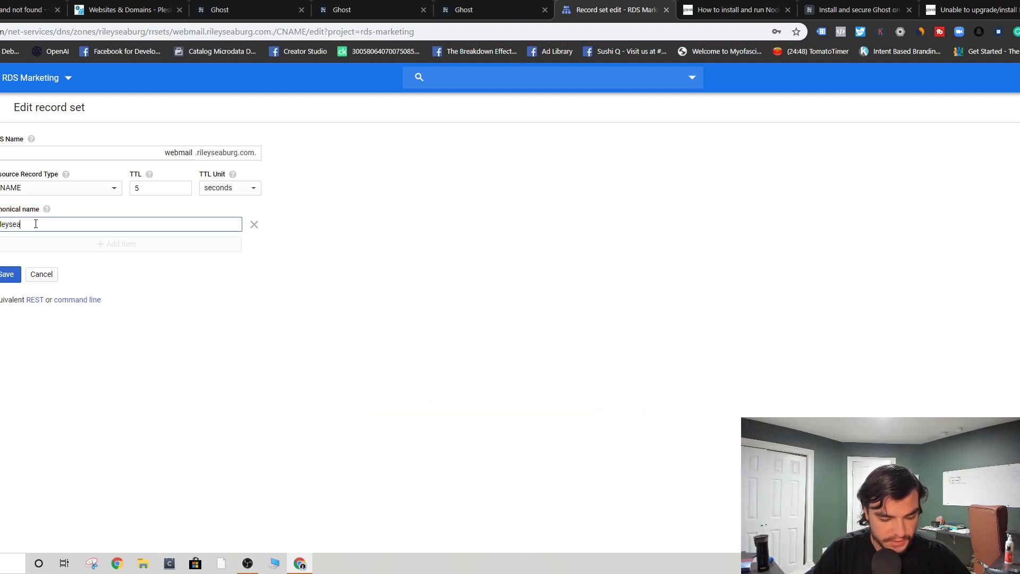
text(.com)
key(ctrl+a)
click(7, 274)
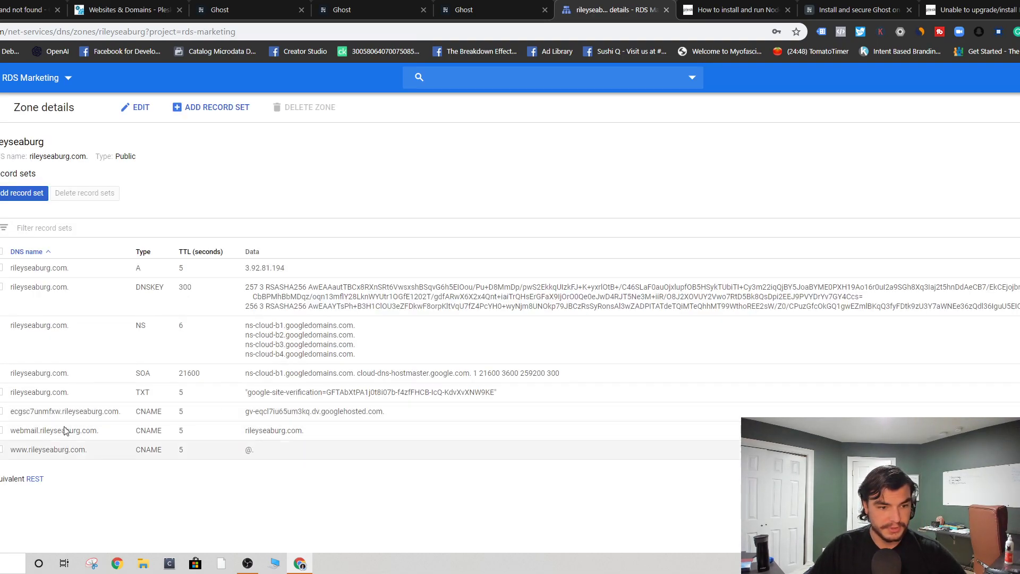
click(473, 9)
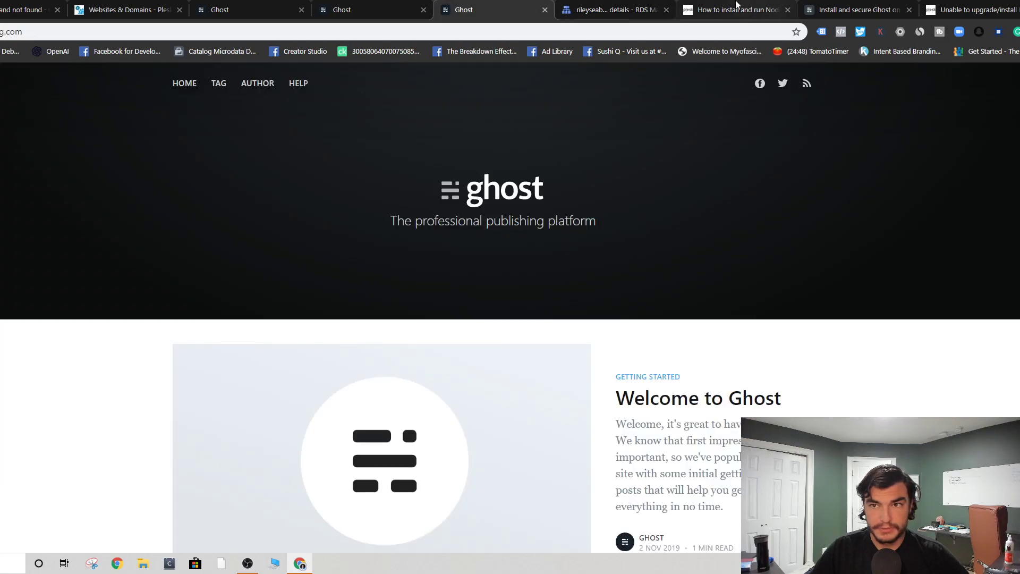
click(151, 5)
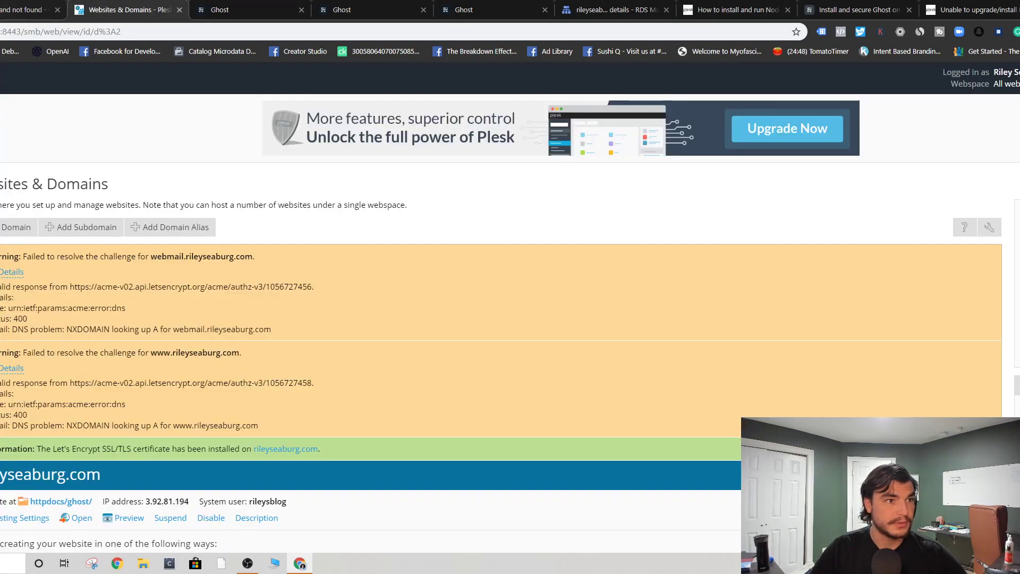
click(219, 9)
click(21, 9)
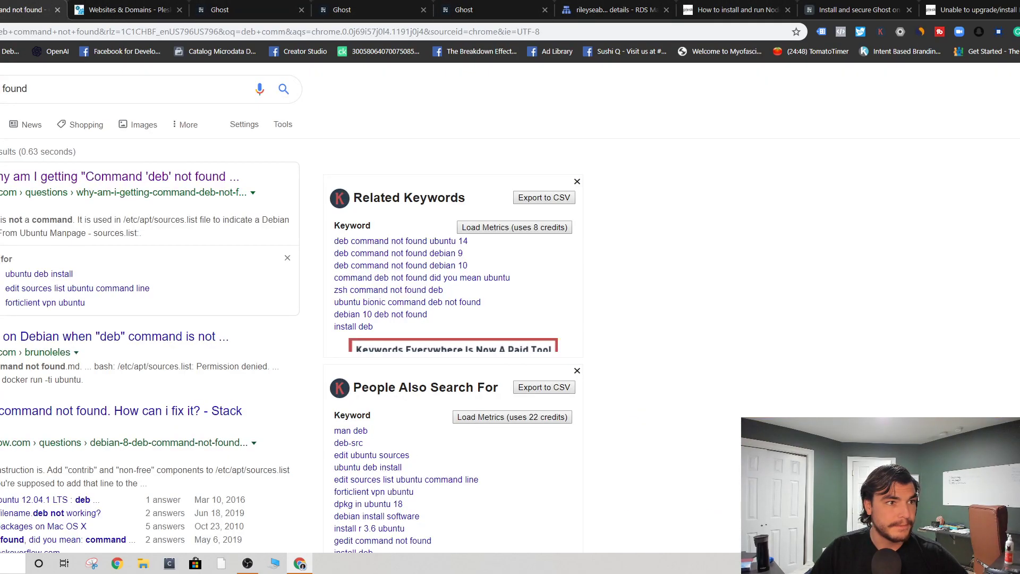
- Return to Plesk's Websites & Domains page and check the DNS problem reported in the Let's Encrypt warning for webmail
click(255, 8)
click(430, 7)
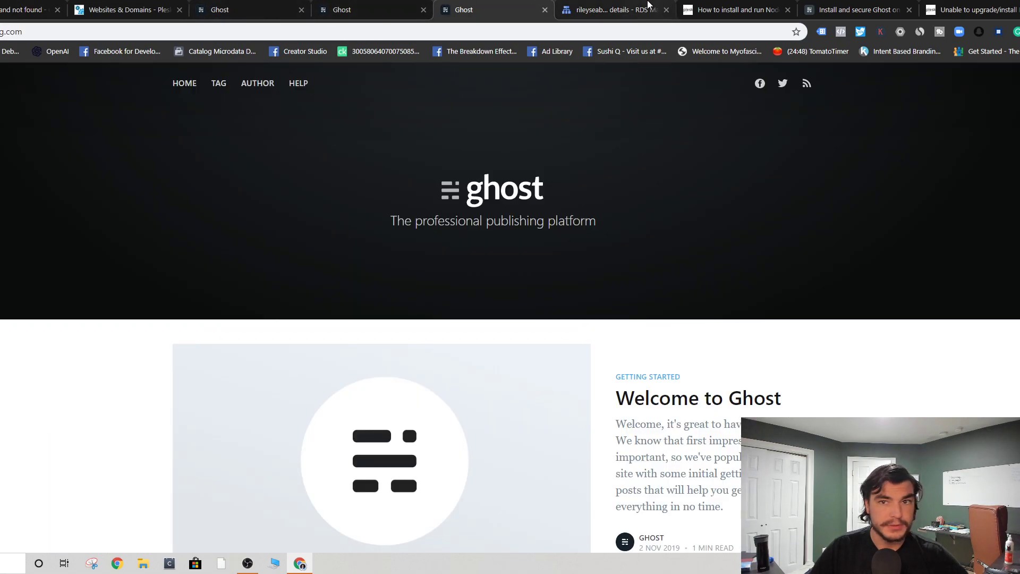
click(630, 4)
click(133, 10)
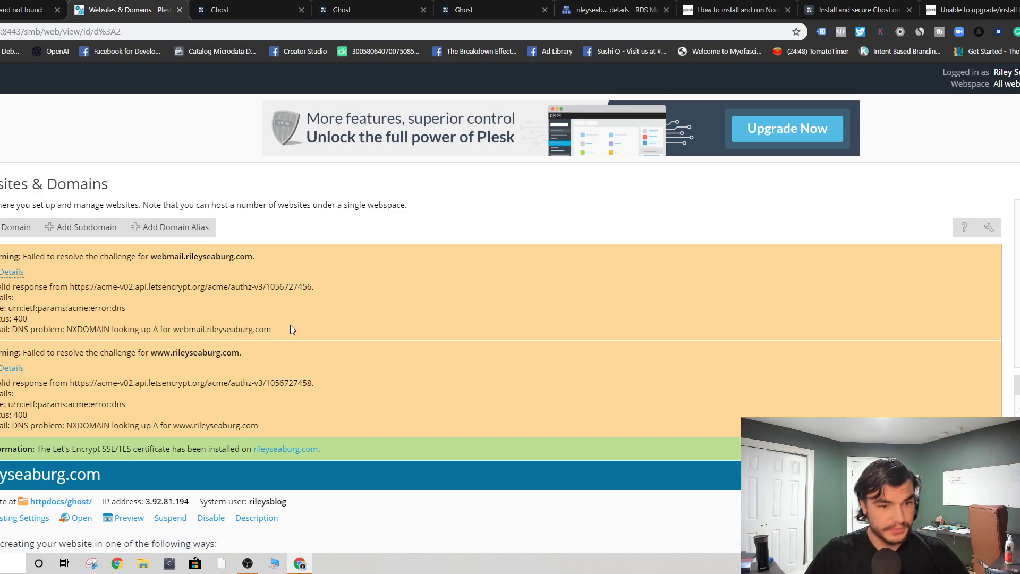
drag(292, 328, 176, 329)
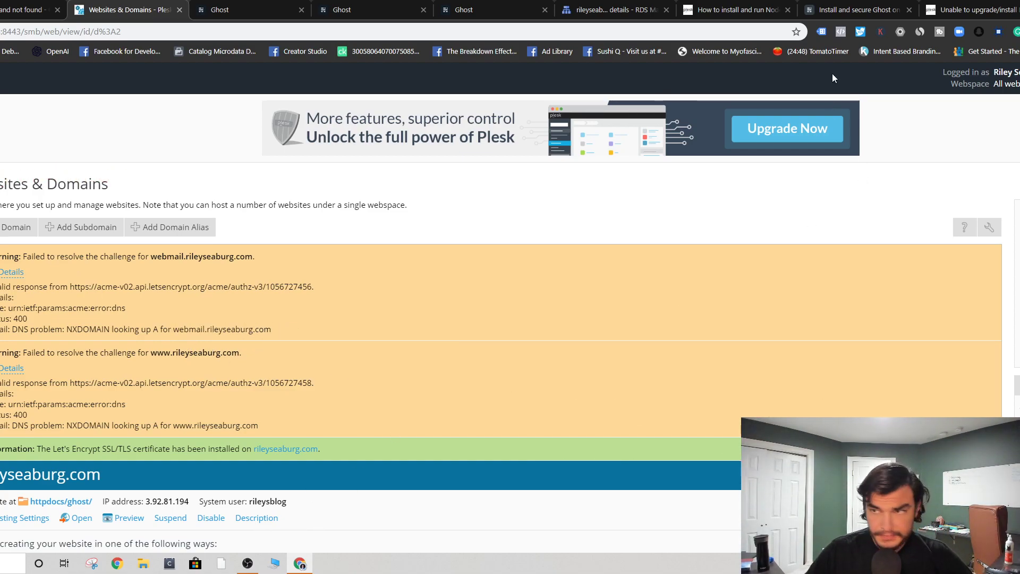
- Switch to the Google Cloud DNS zone and start a new record set with webmail as its DNS name
click(855, 9)
click(736, 10)
click(611, 10)
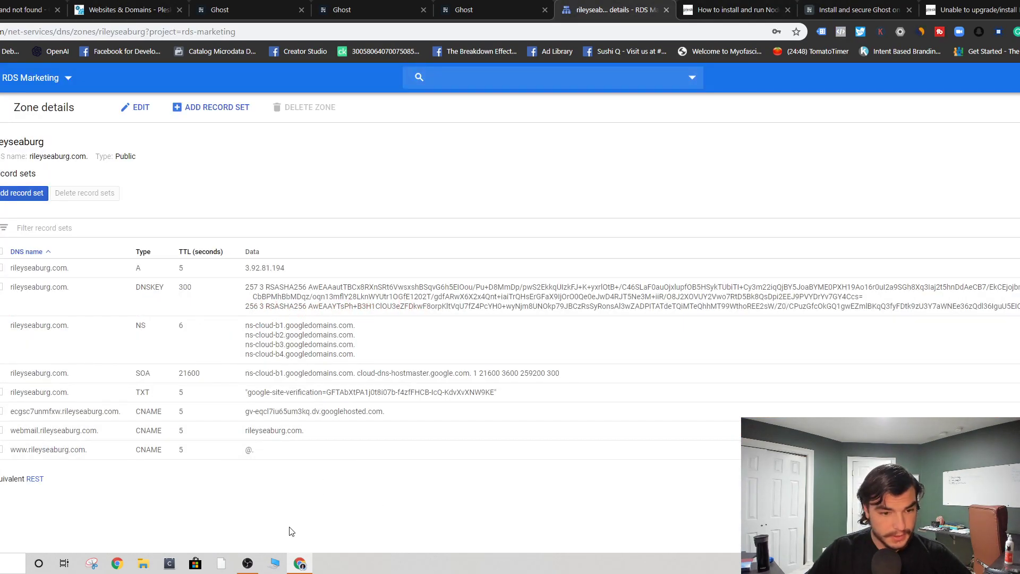
click(24, 193)
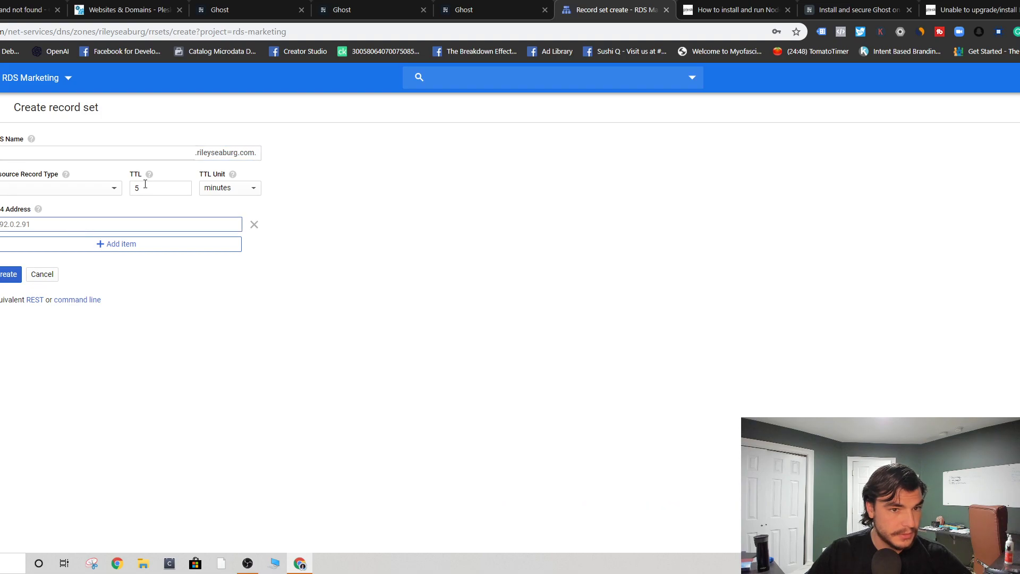
text(we)
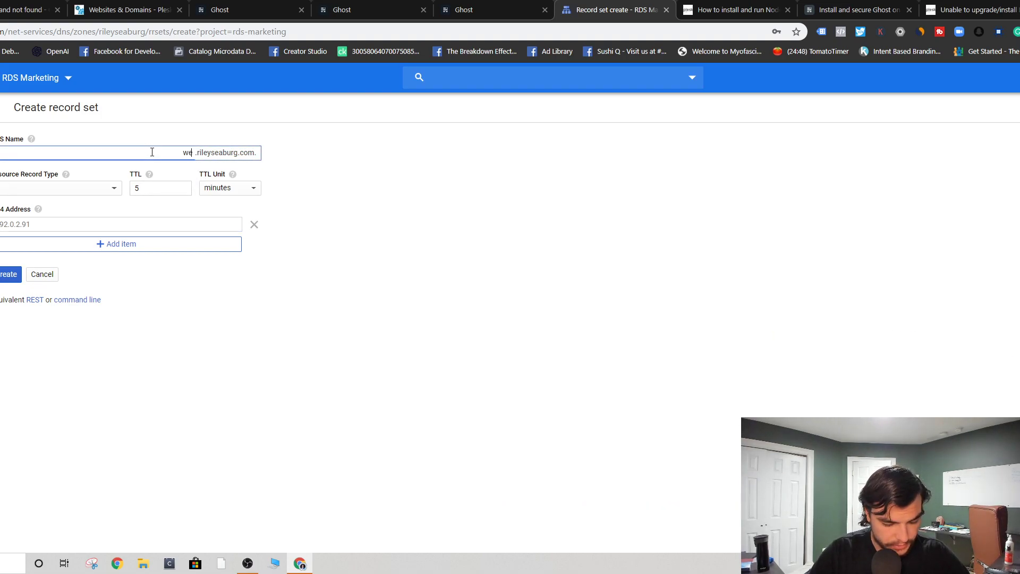
click(33, 225)
- Copy the server's IP address from the Plesk page's URL and enter 3.92.81.194 as the webmail record's IPv4 address
key(ctrl+shift+Tab)
key(ctrl+shift+Tab)
key(ctrl+shift+Tab)
key(ctrl+shift+Tab)
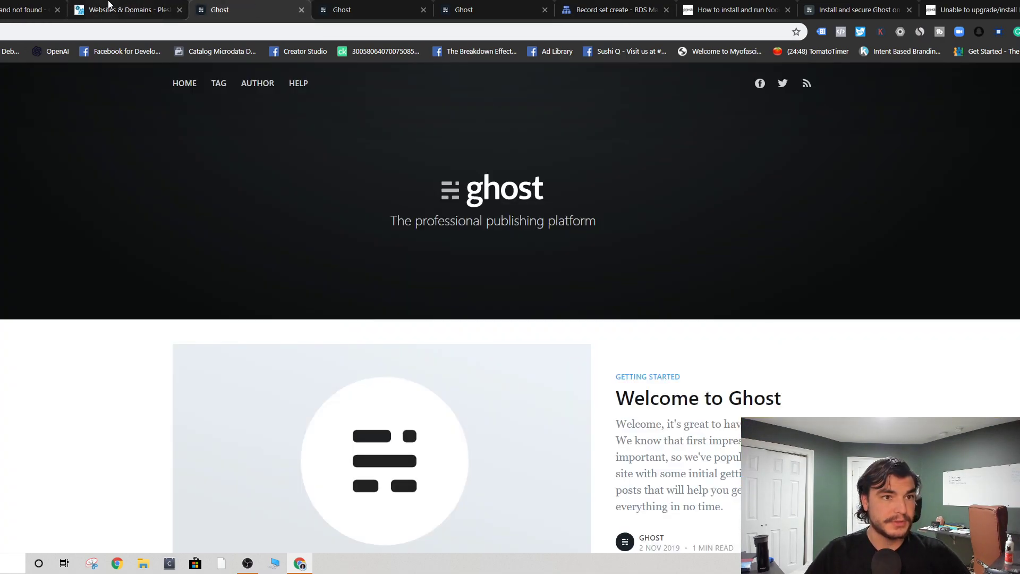
drag(1, 33, 0, 33)
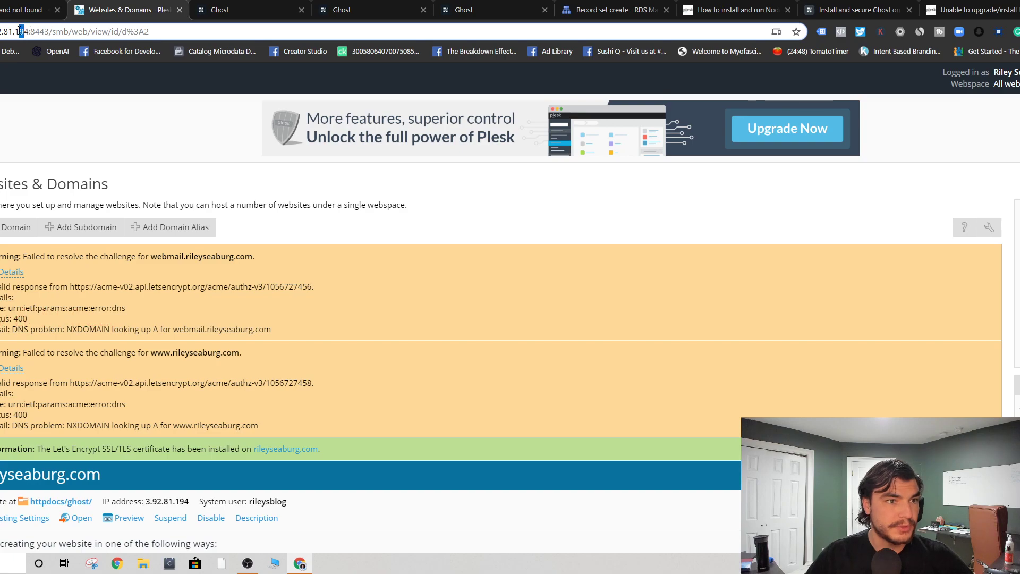
drag(32, 32, 0, 32)
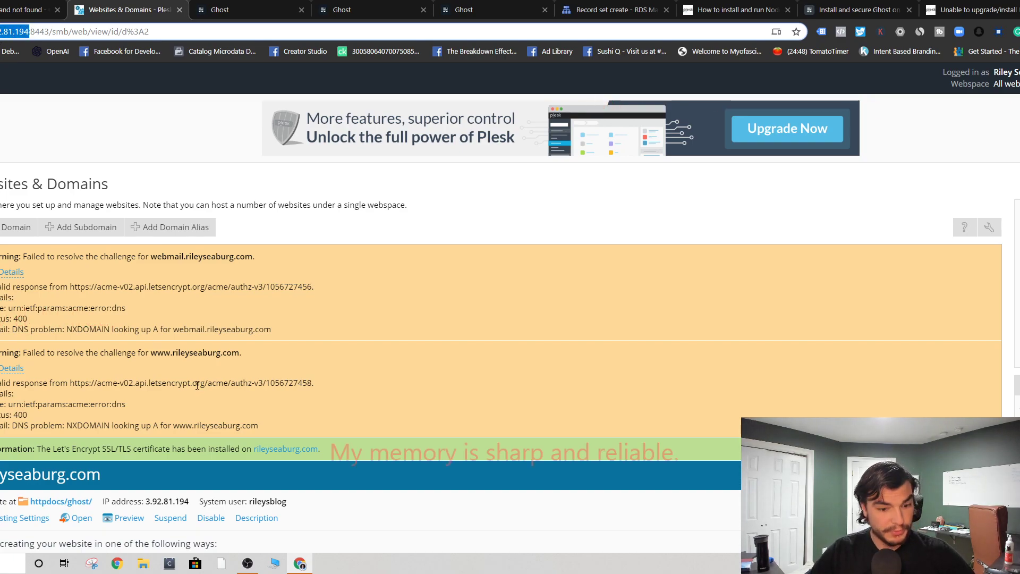
click(244, 10)
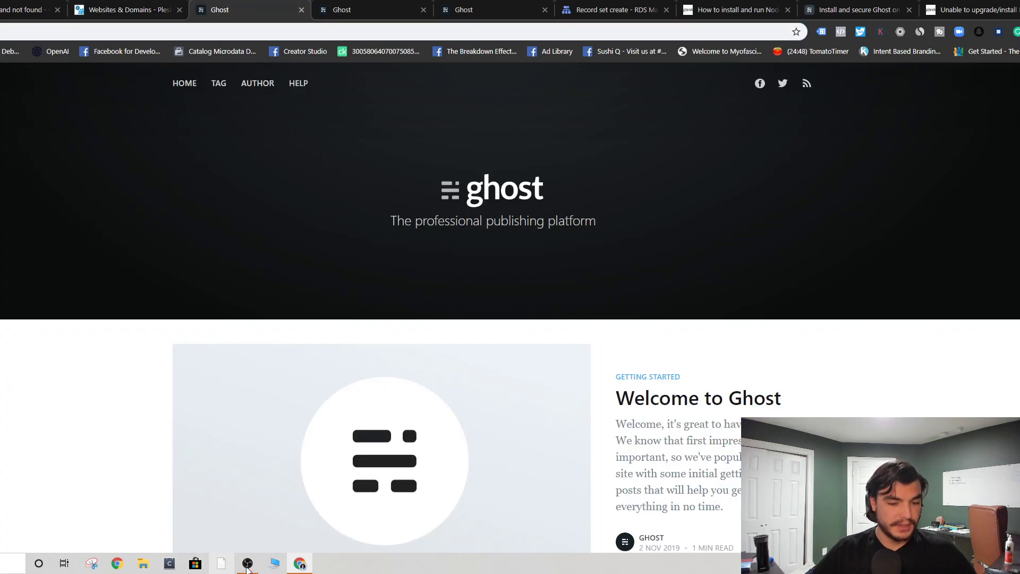
click(299, 563)
click(300, 563)
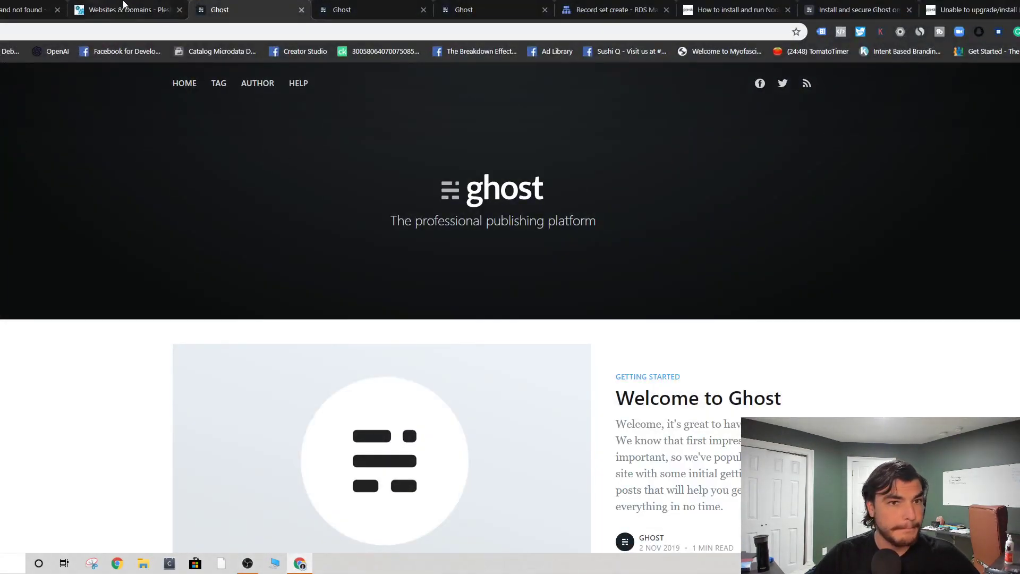
click(611, 9)
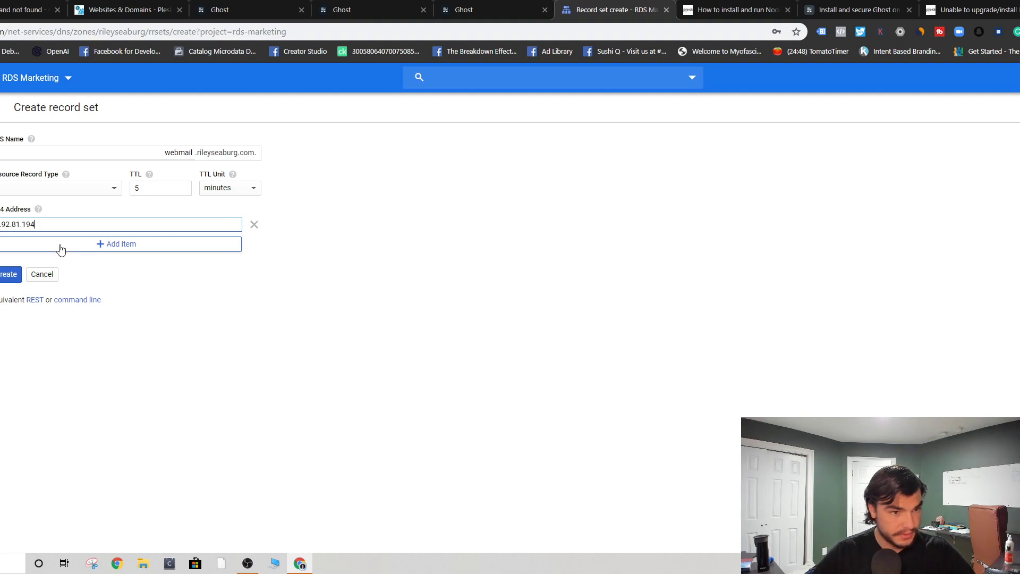
- Try to create the webmail record set with a TTL of 5 seconds, copy its IPv4 address, and cancel the form
click(226, 188)
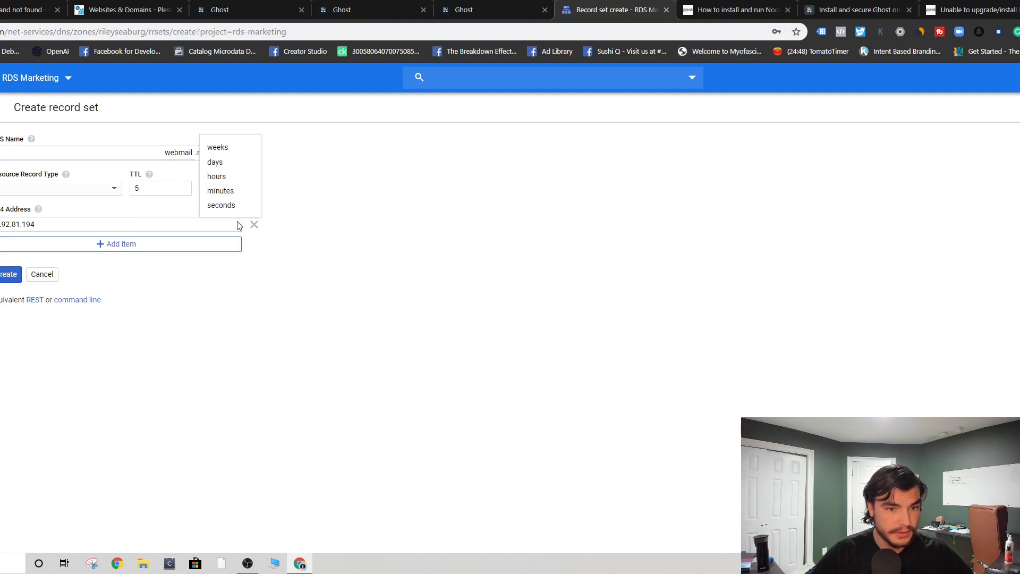
click(224, 205)
click(2, 274)
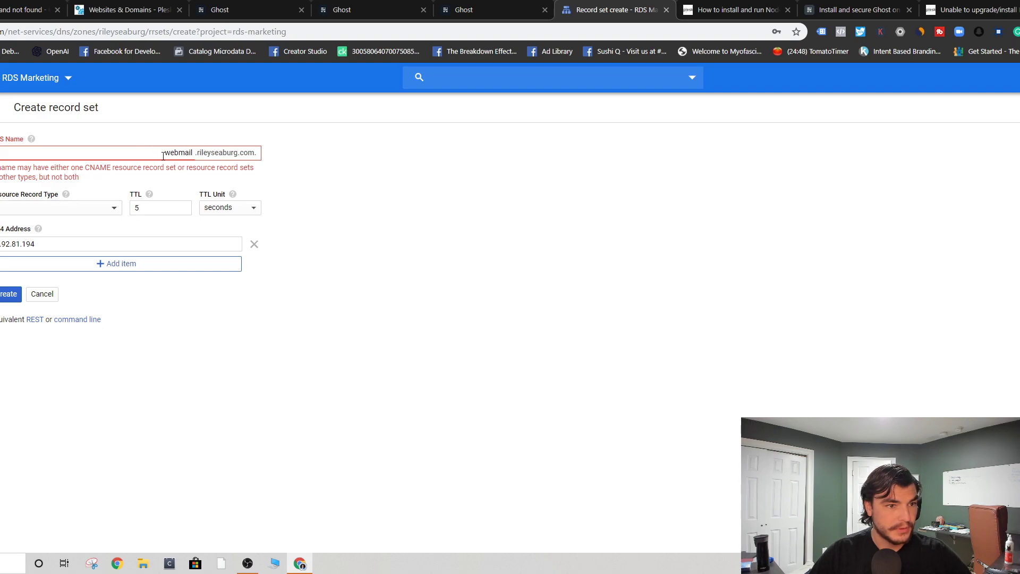
drag(68, 243, 5, 244)
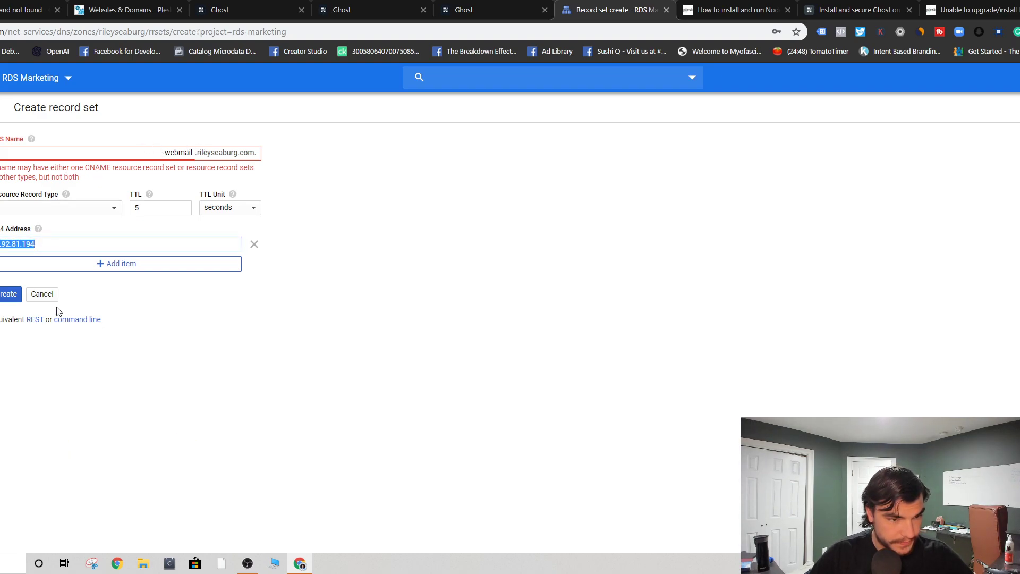
click(43, 295)
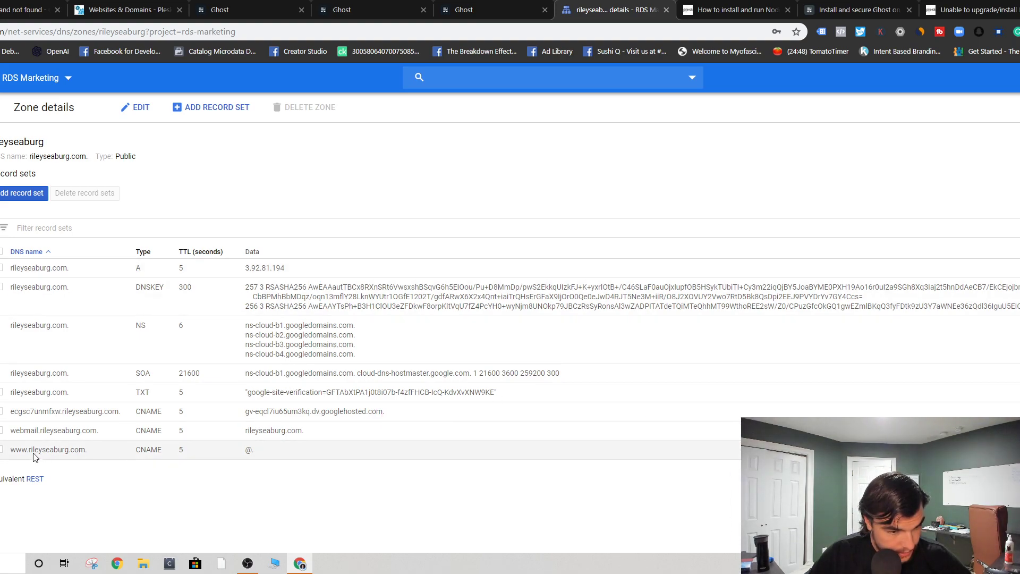
click(2, 451)
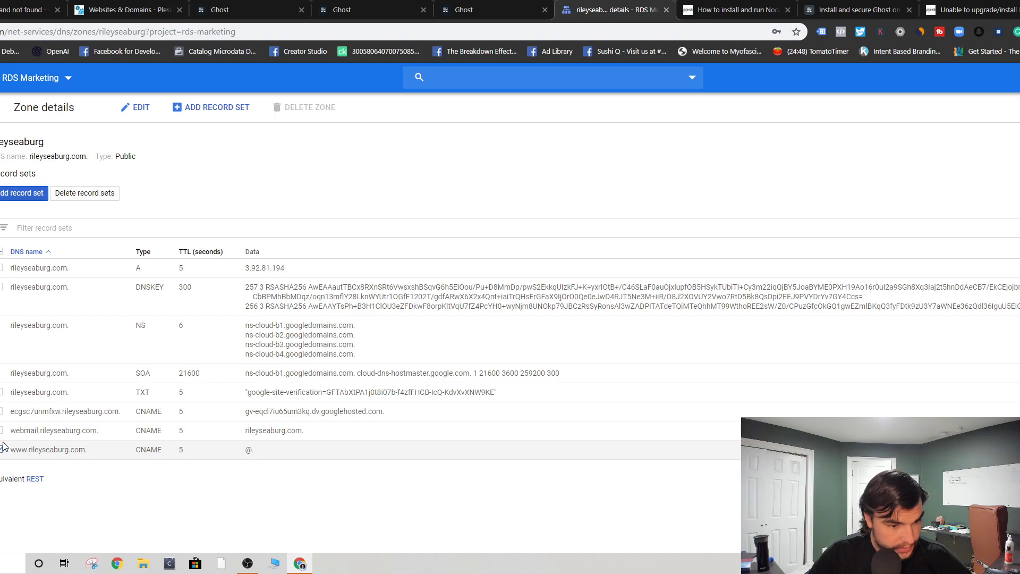
click(69, 197)
click(615, 351)
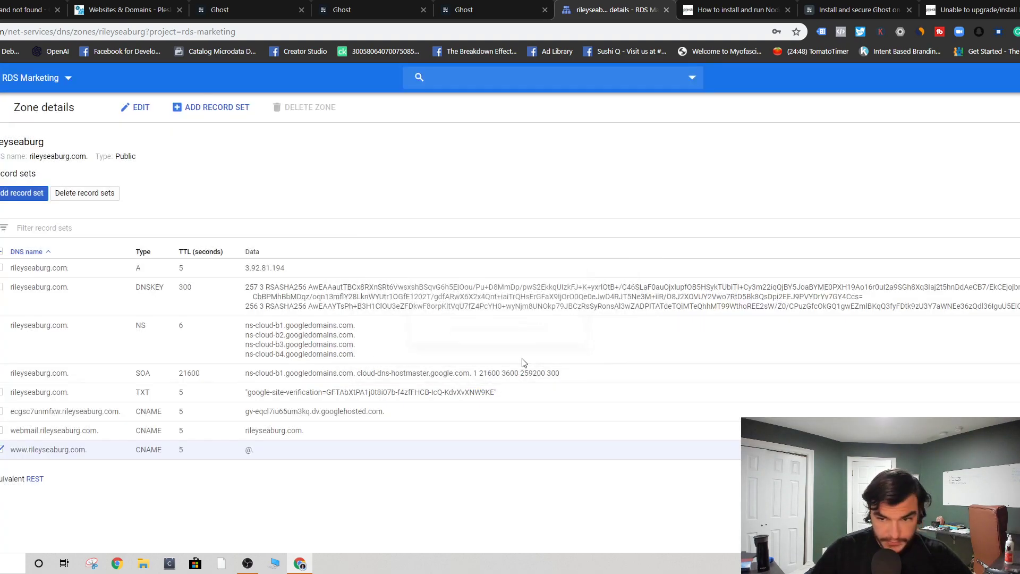
- Select only the webmail CNAME record set and delete it from the zone
click(2, 450)
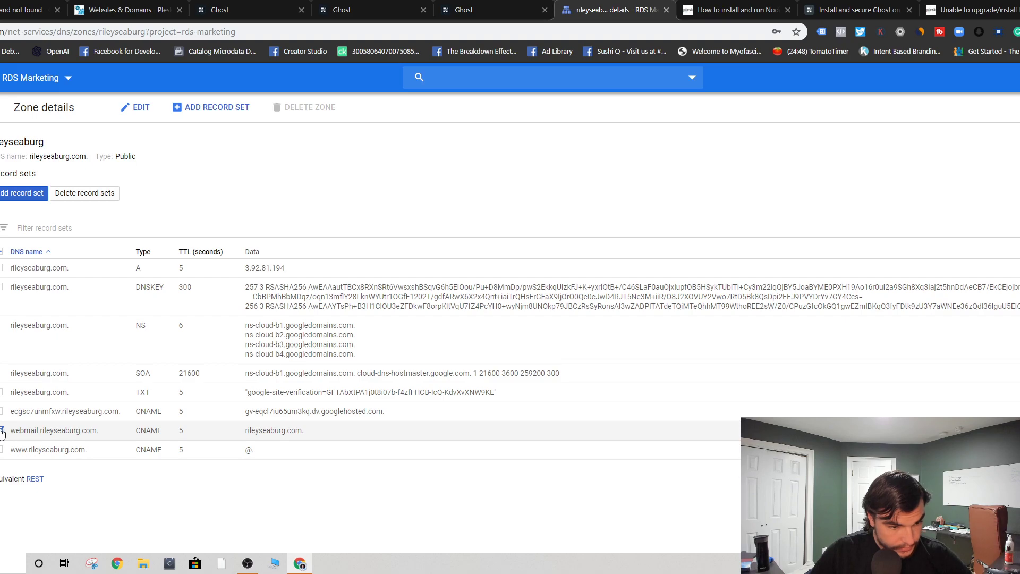
click(113, 193)
click(618, 364)
- Create an A record set named webmail with a TTL of 5 seconds and the IPv4 address 3.92.81.194
click(24, 194)
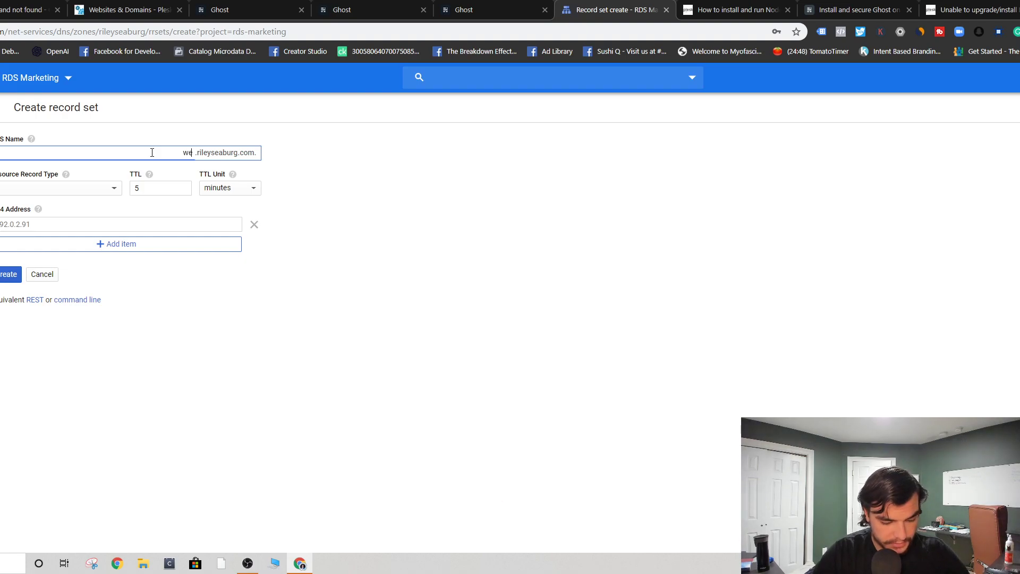
click(61, 222)
click(202, 190)
click(215, 206)
click(17, 281)
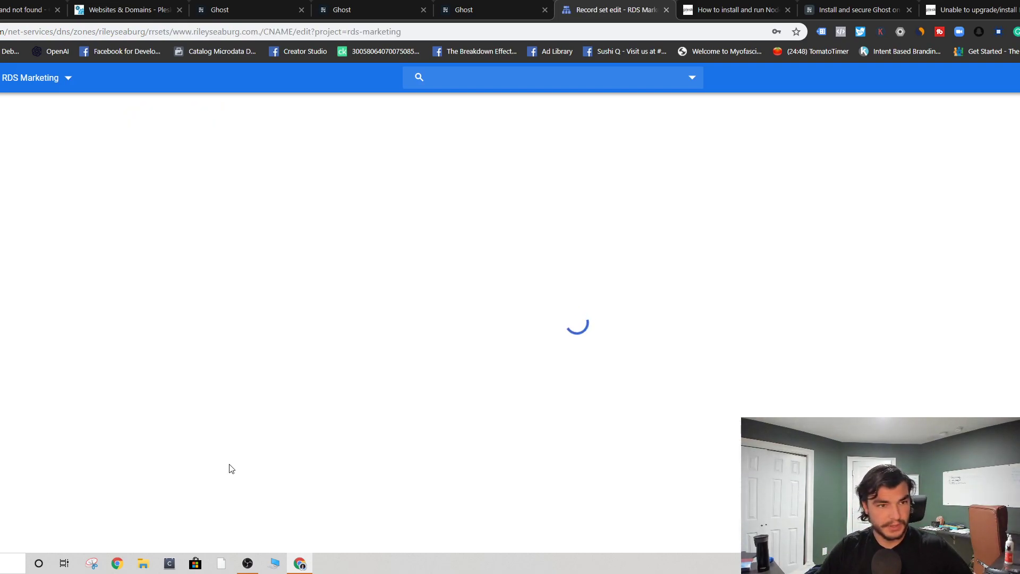
- Change the www CNAME record's canonical name to the site's root domain and save it
click(80, 230)
triple_click(80, 230)
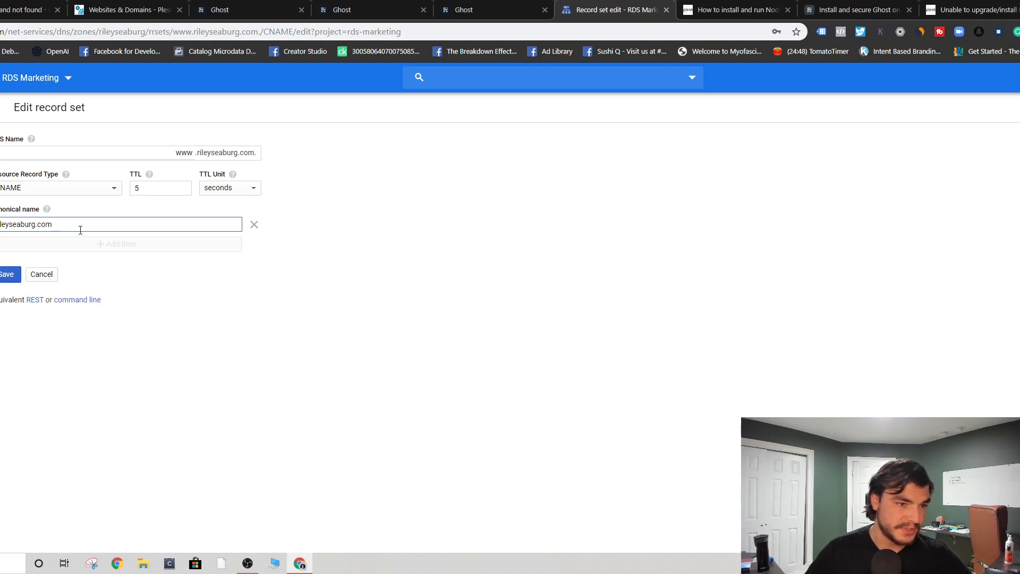
click(16, 275)
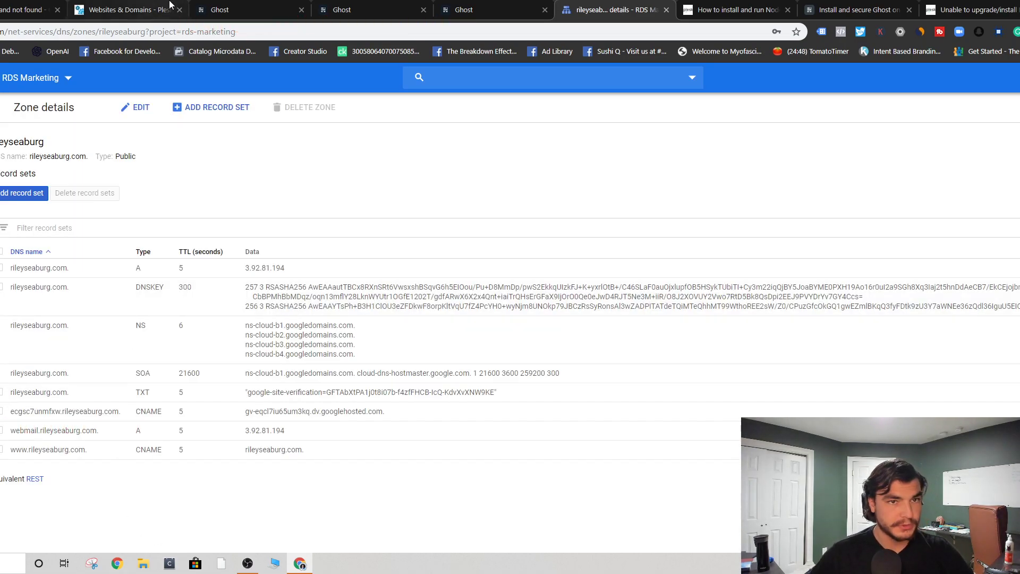
- Switch to Plesk, review the site's Let's Encrypt certificate options, and leave without renewing the certificate
click(221, 6)
click(184, 5)
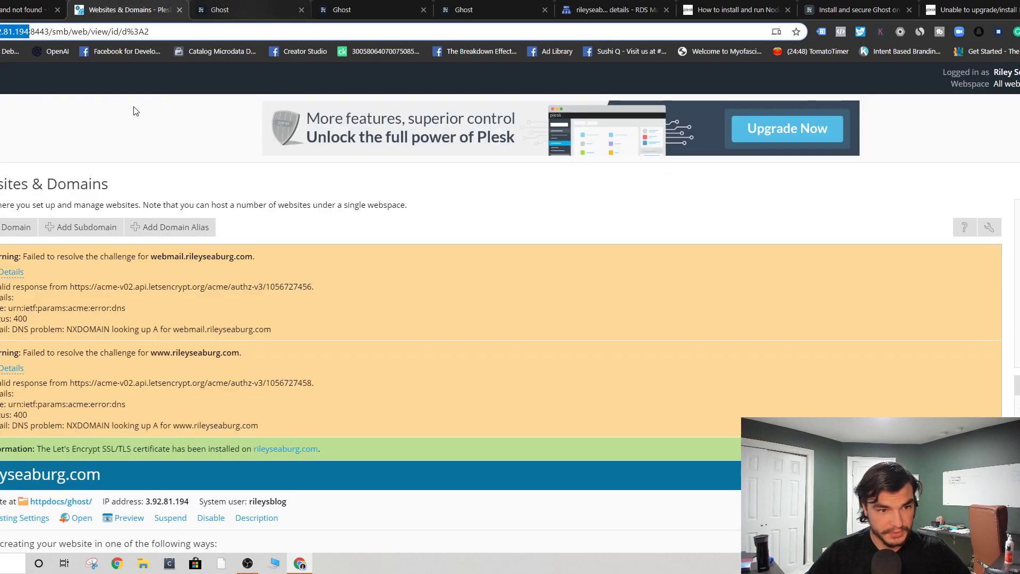
scroll(162, 143, down, 5)
scroll(162, 143, down, 5)
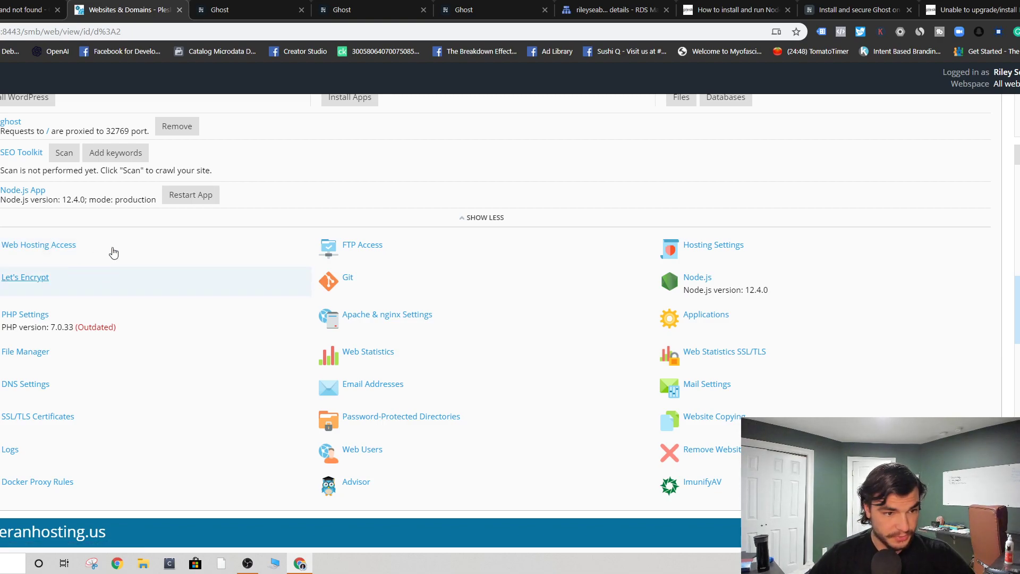
click(47, 281)
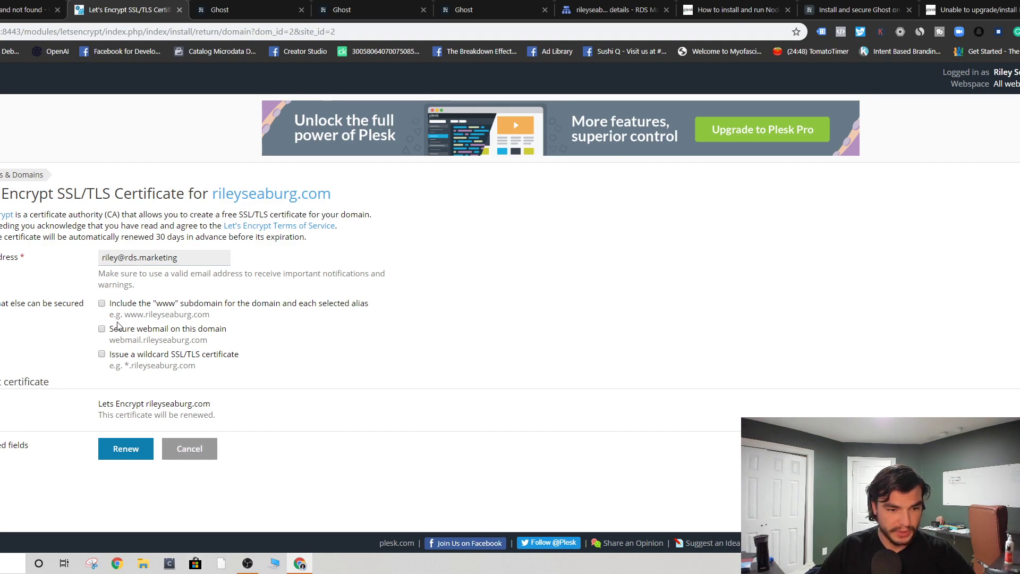
click(206, 451)
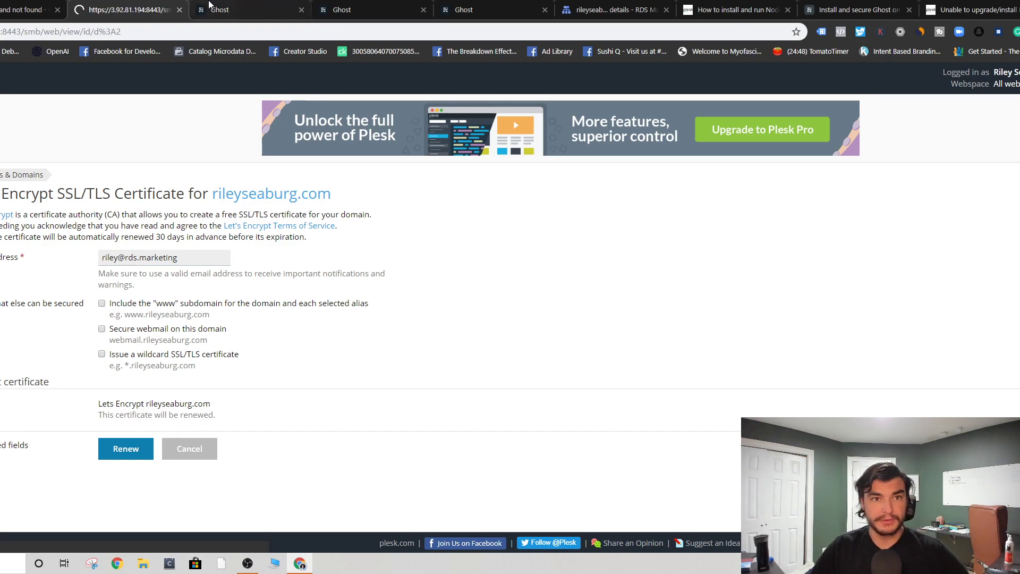
- View the Ghost blog pages and check the site's connection security information and the cookies in use
click(207, 12)
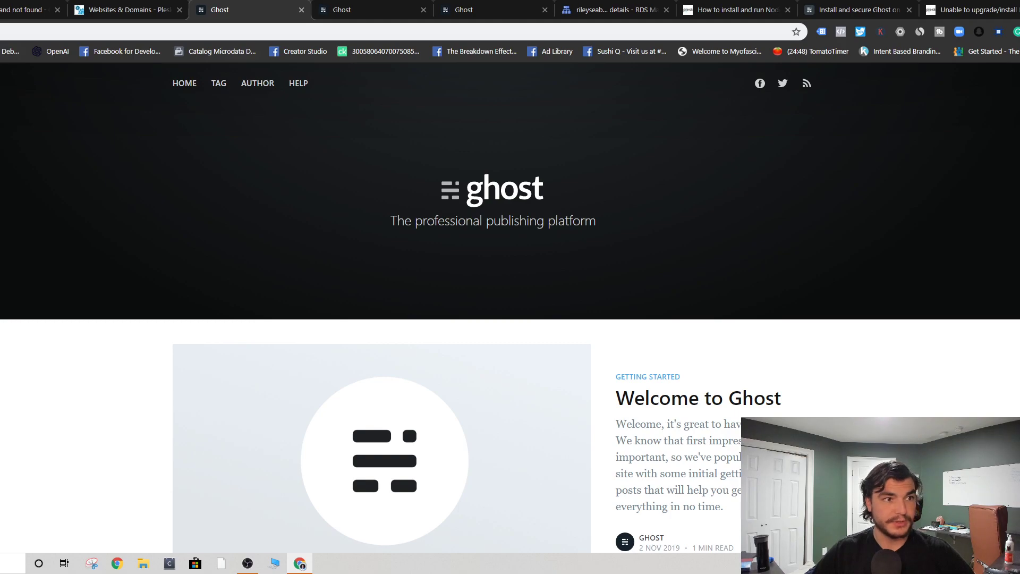
scroll(298, 180, down, 15)
scroll(378, 128, up, 15)
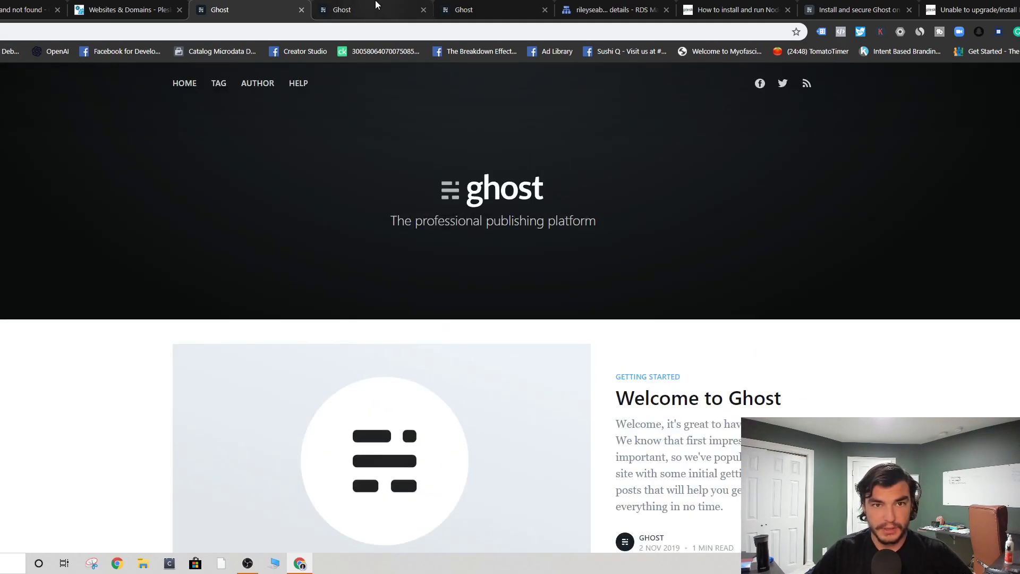
click(376, 7)
click(1, 32)
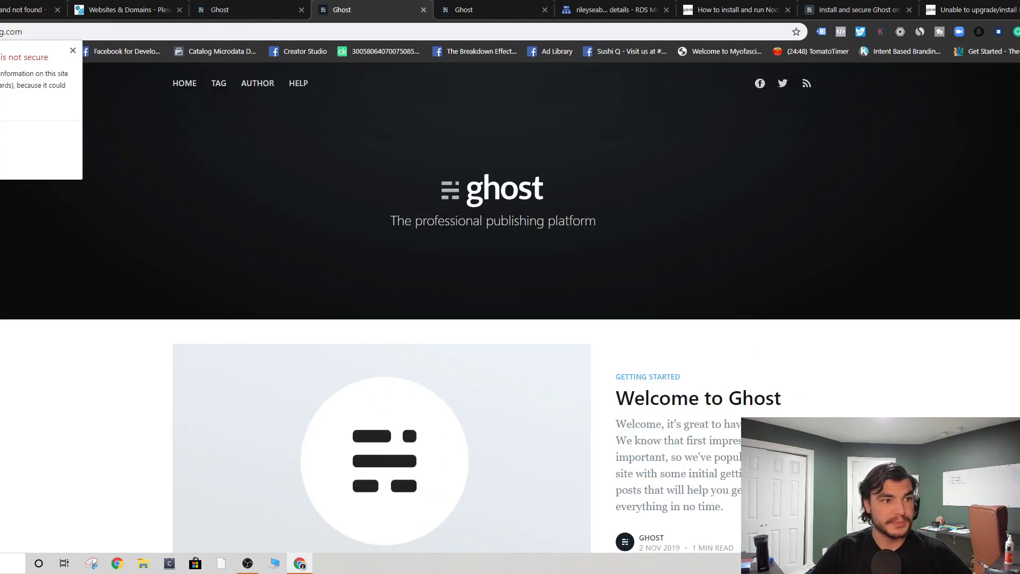
click(1, 138)
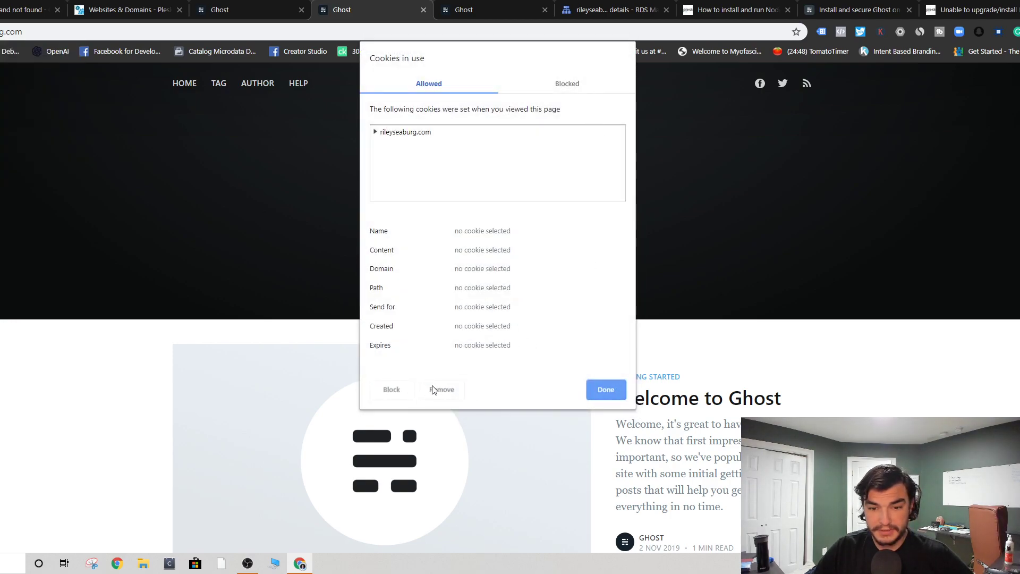
click(605, 389)
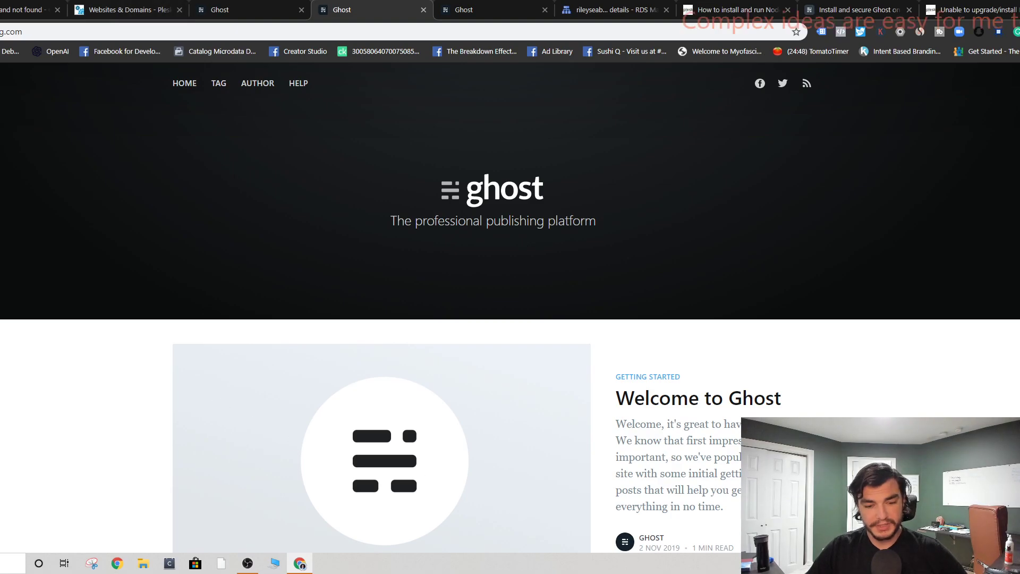
click(248, 563)
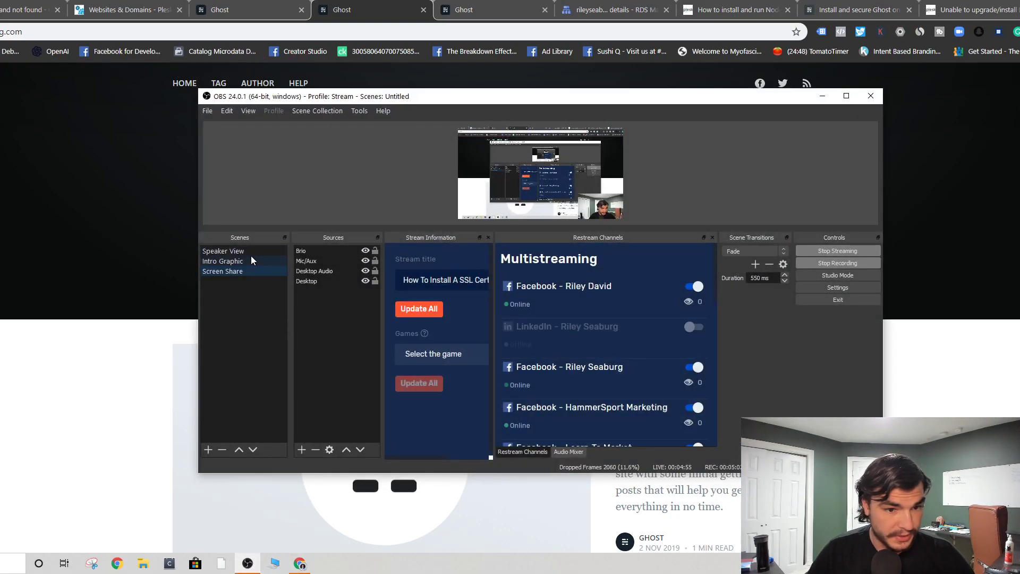
click(251, 256)
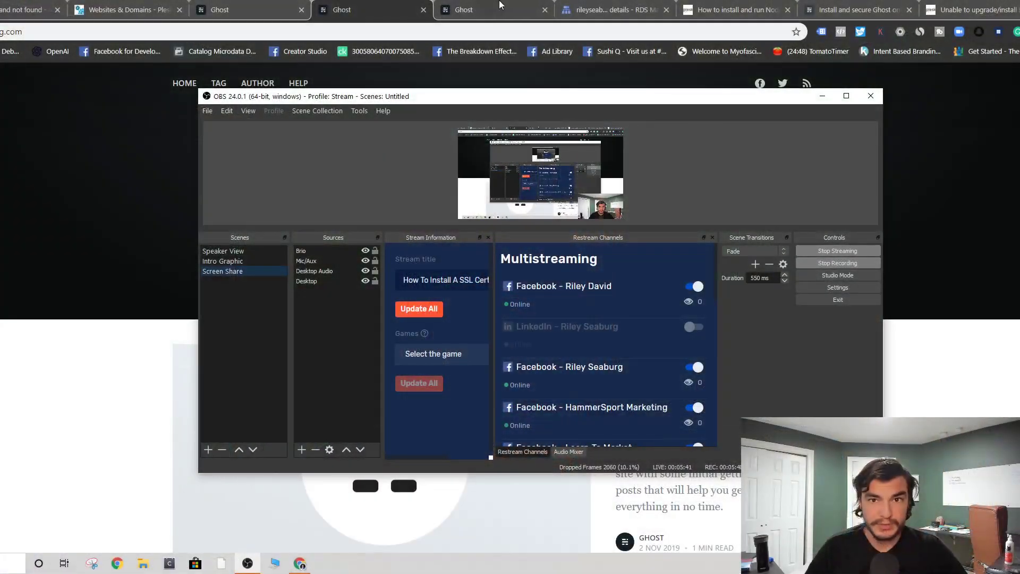
- Open the Let's Encrypt website, letsencrypt.org, in place of the third Ghost blog page
click(482, 39)
click(486, 35)
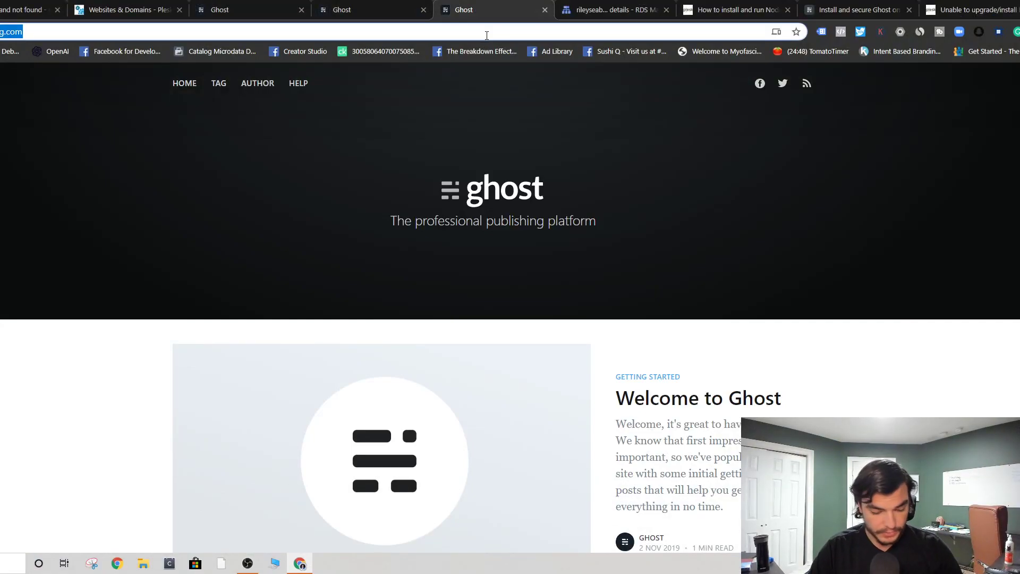
text(lets)
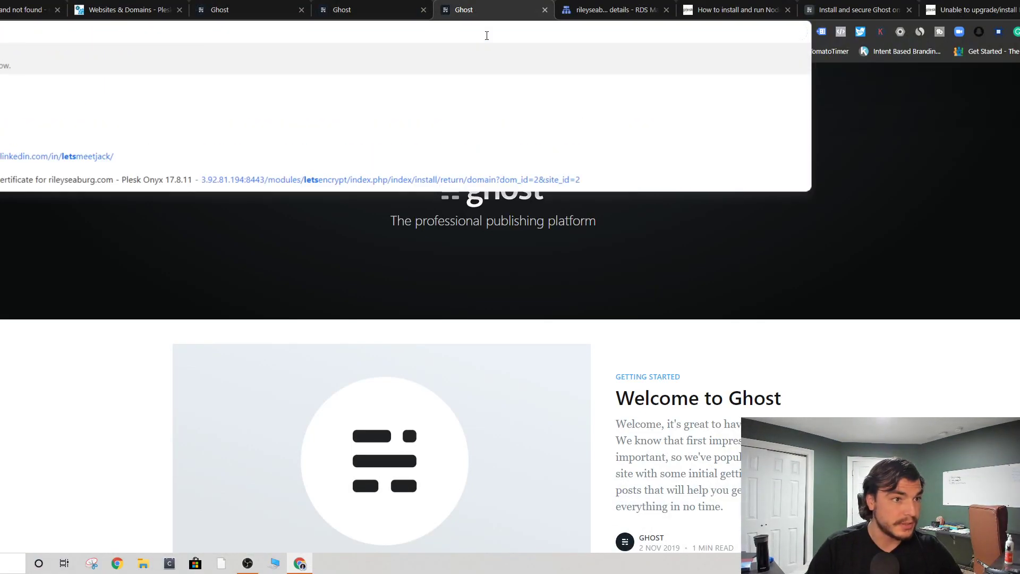
text(encr)
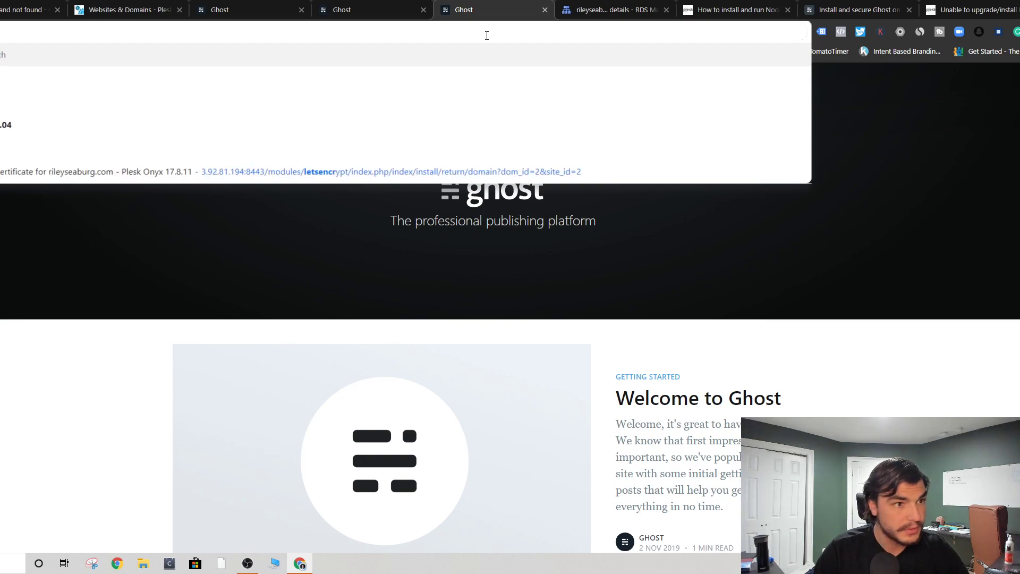
text(y)
key(Down)
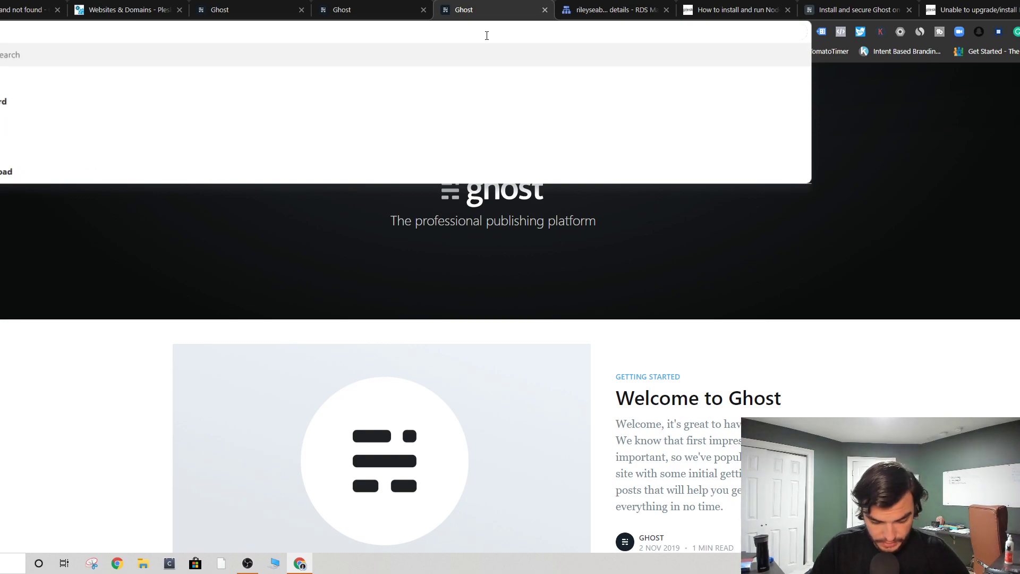
key(Return)
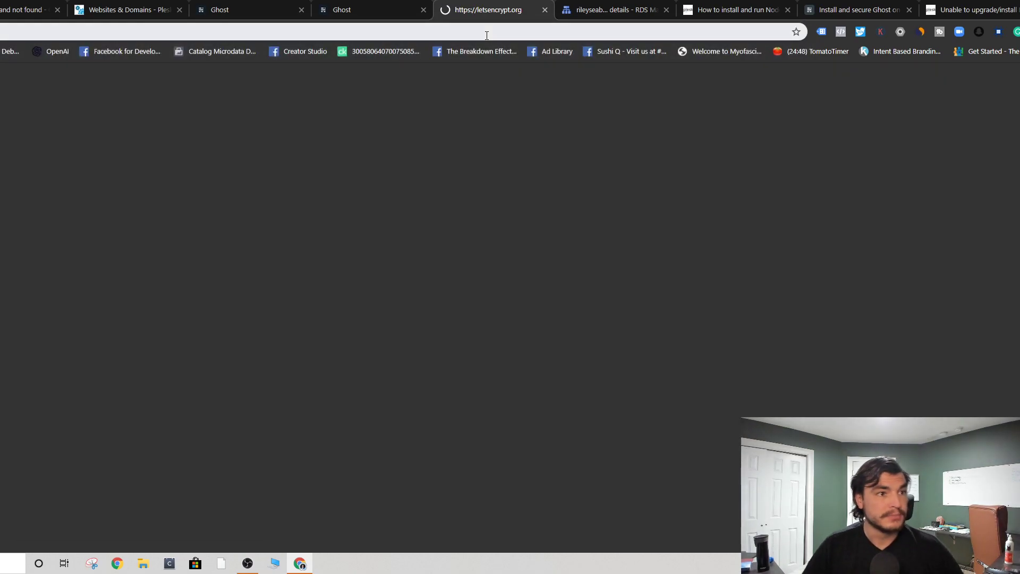
- Look through the Let's Encrypt home page and documentation, and read How It Works on domain validation and certificate issuance and revocation
scroll(455, 296, down, 1)
scroll(455, 287, up, 1)
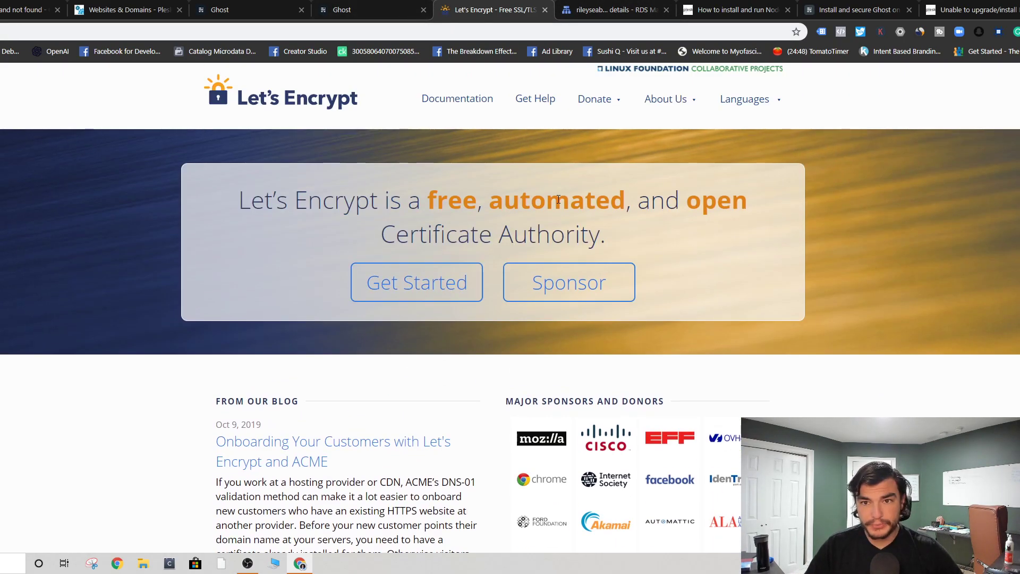
scroll(555, 202, down, 15)
scroll(523, 258, up, 15)
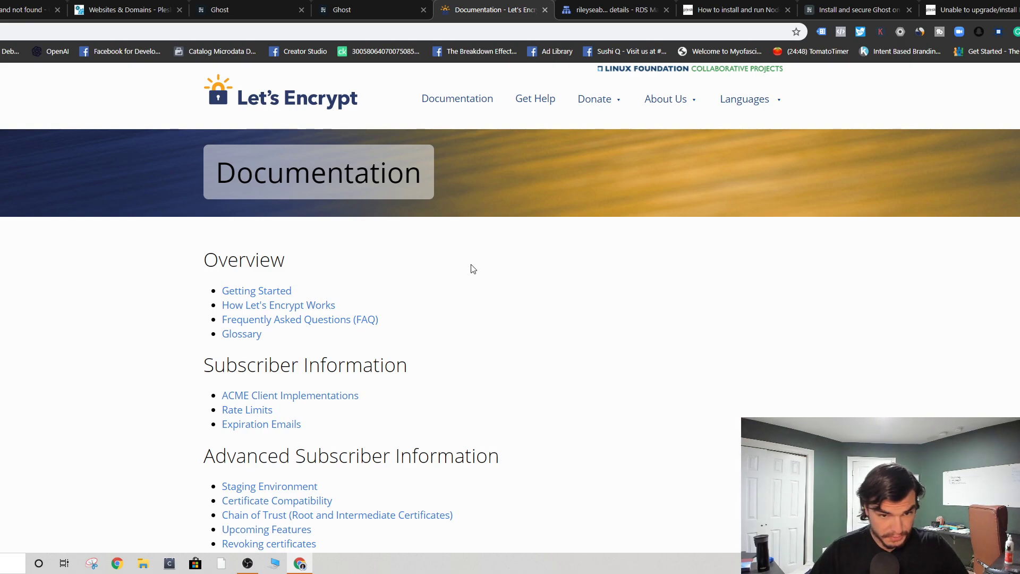
scroll(297, 306, down, 5)
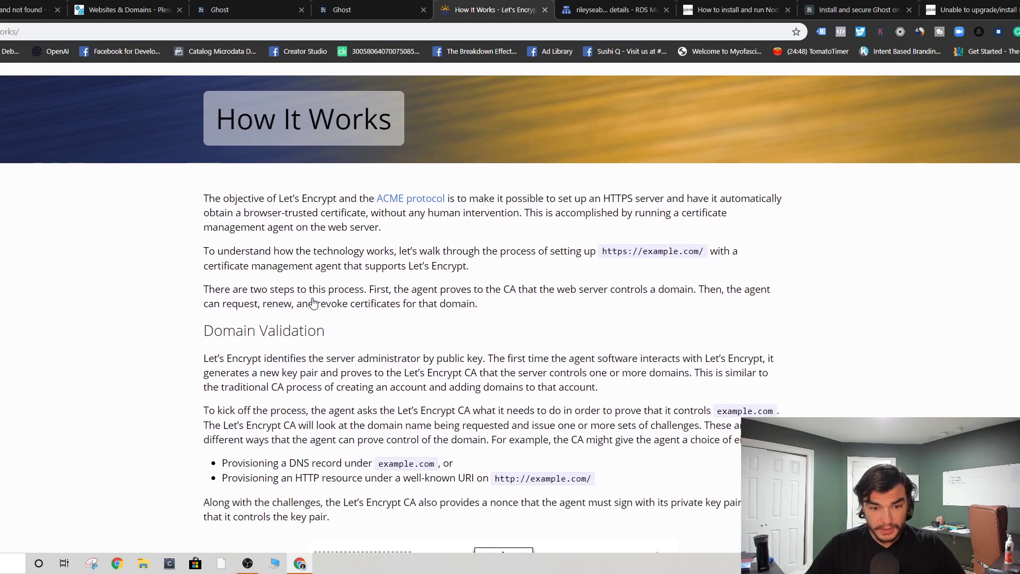
scroll(295, 299, down, 8)
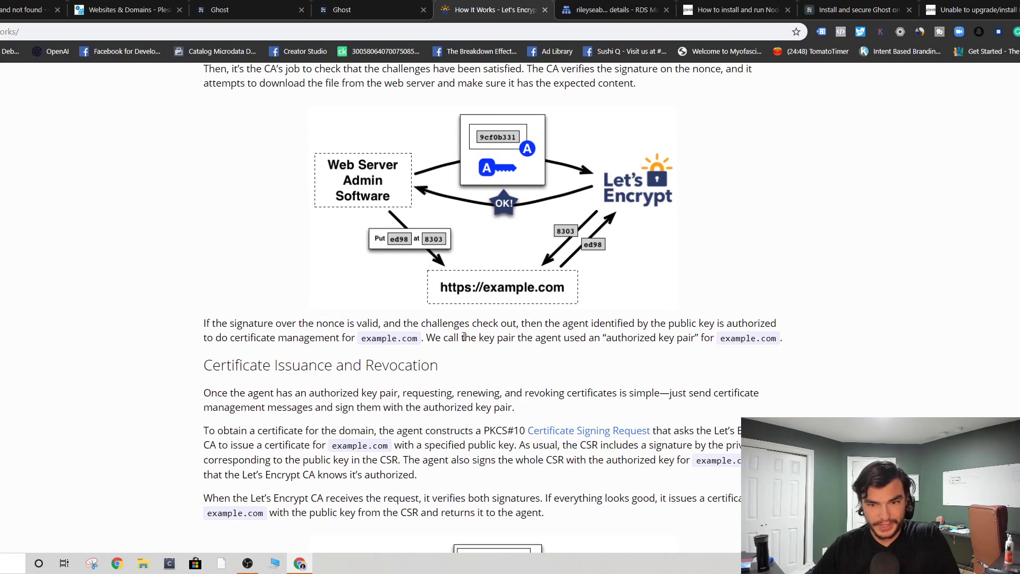
scroll(456, 319, down, 12)
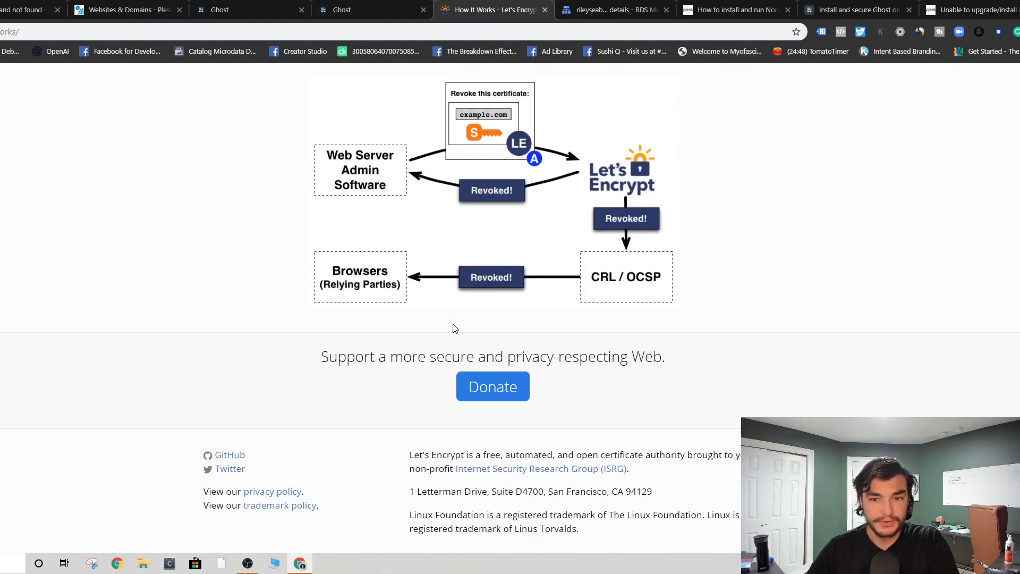
scroll(510, 205, up, 8)
scroll(508, 239, down, 8)
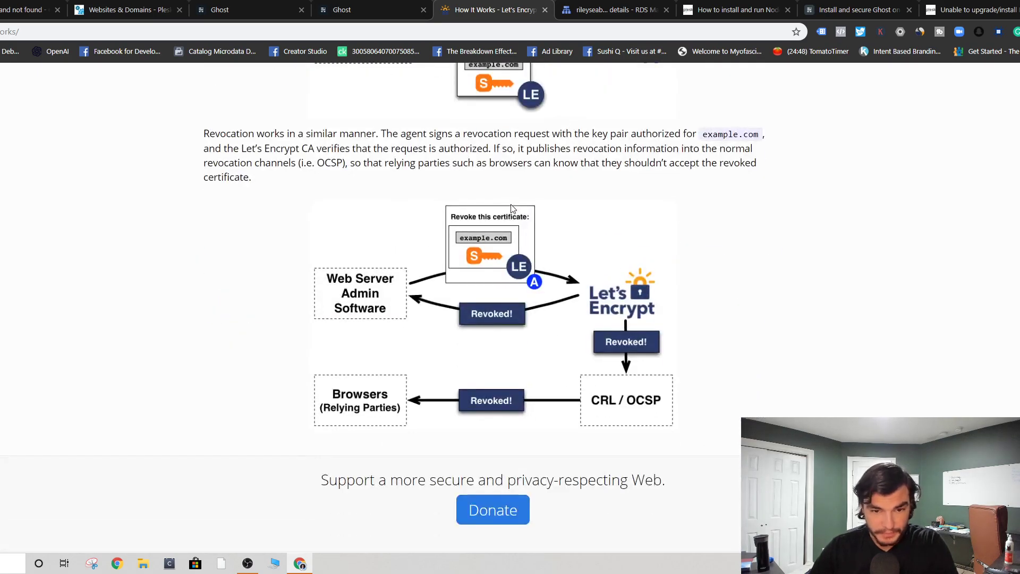
scroll(486, 315, up, 20)
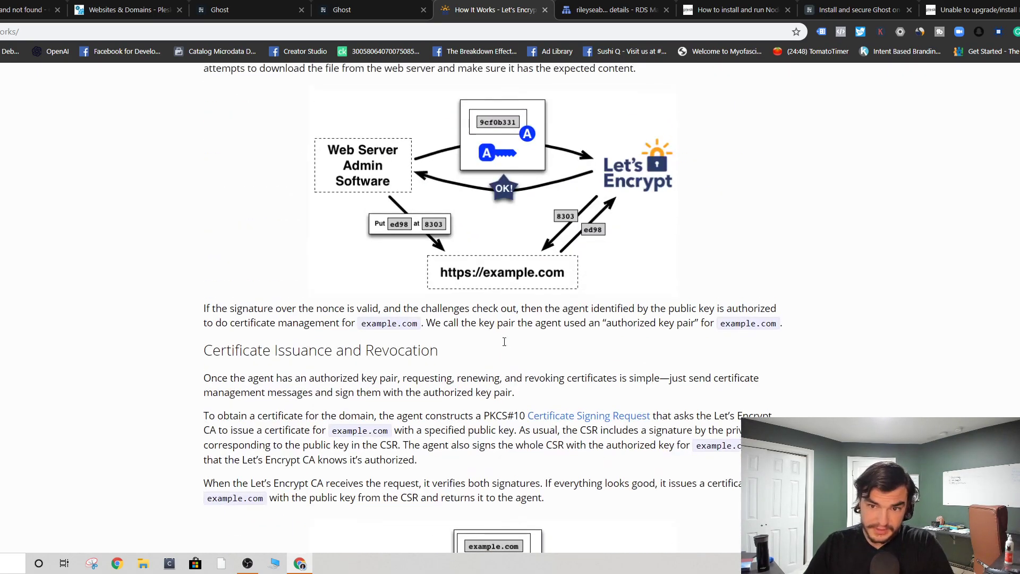
- Return to the first Ghost blog page, and switch to OBS to activate the Speaker View scene
click(212, 6)
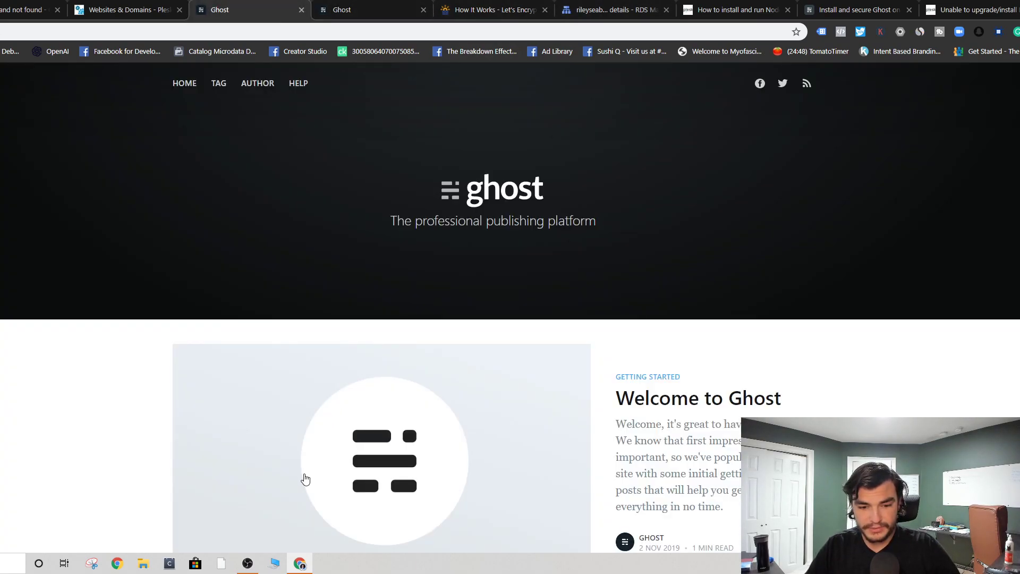
click(247, 563)
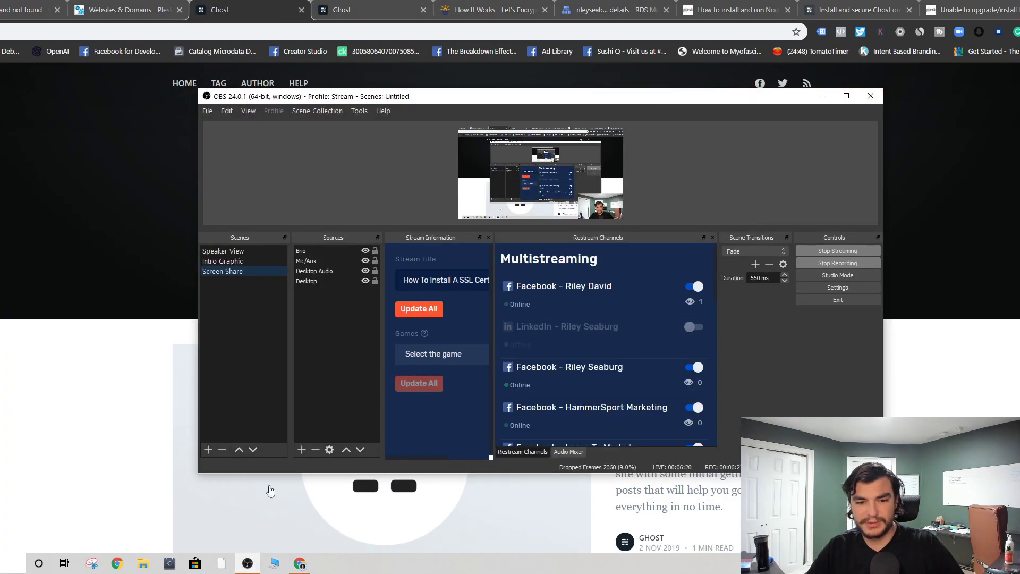
click(258, 250)
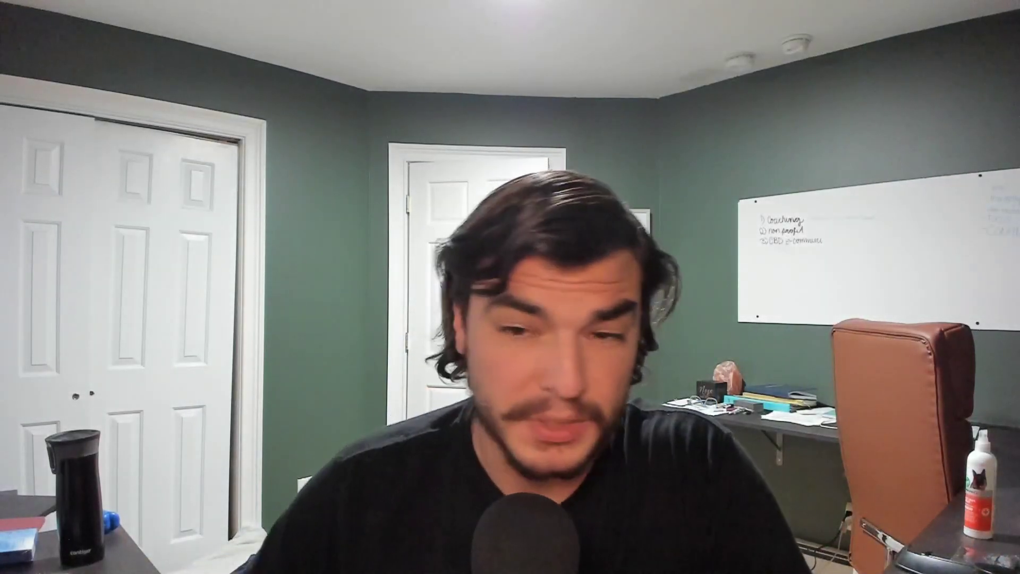